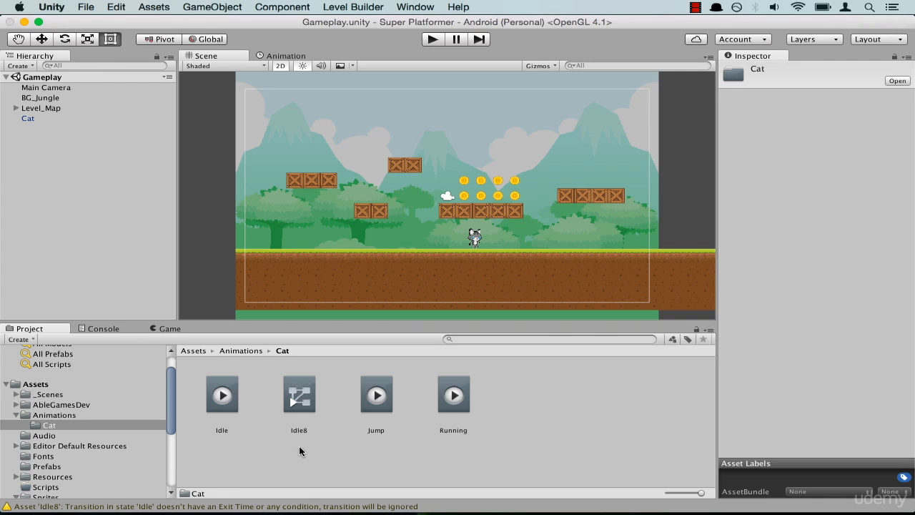
- Rename the Idle8 animator controller in the Animations/Cat folder to Cat
left_click(301, 431)
left_click(301, 431)
type("Cat")
key("Return")
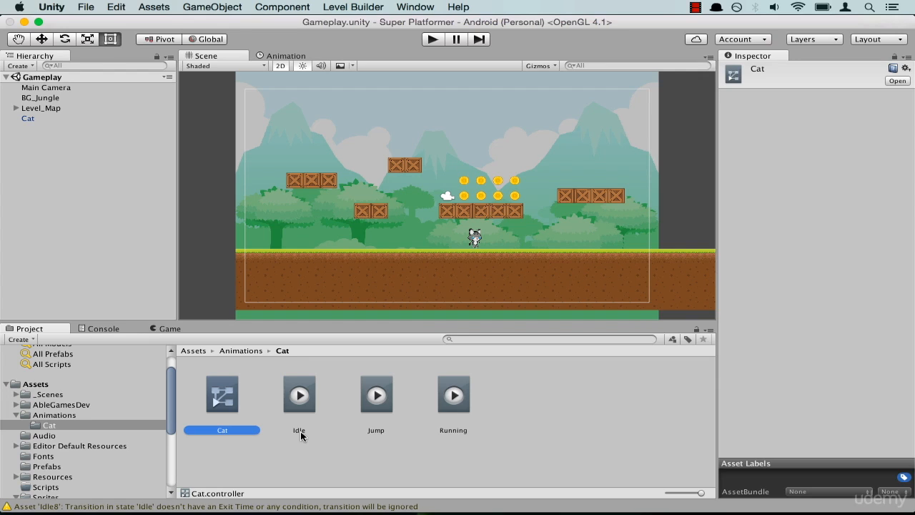
left_click(240, 456)
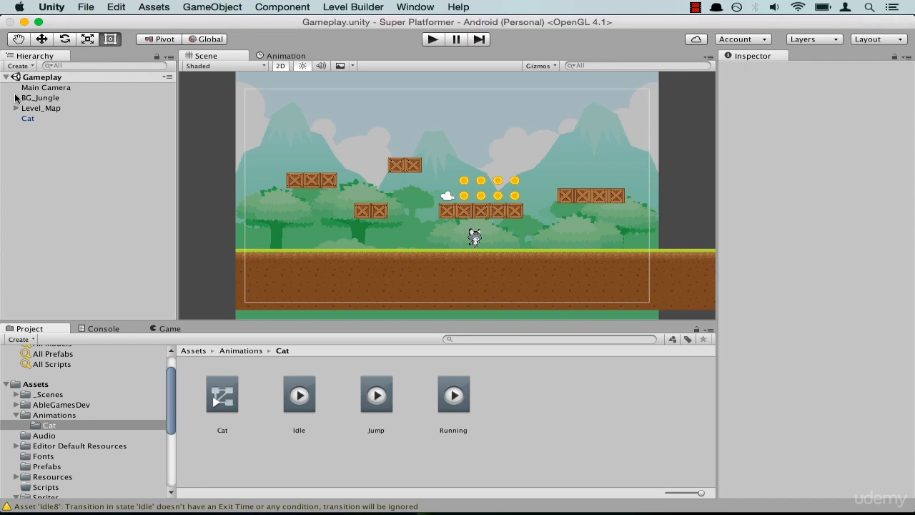
- Examine which controller asset the Cat object's Animator component references and locate it in the project
left_click(42, 120)
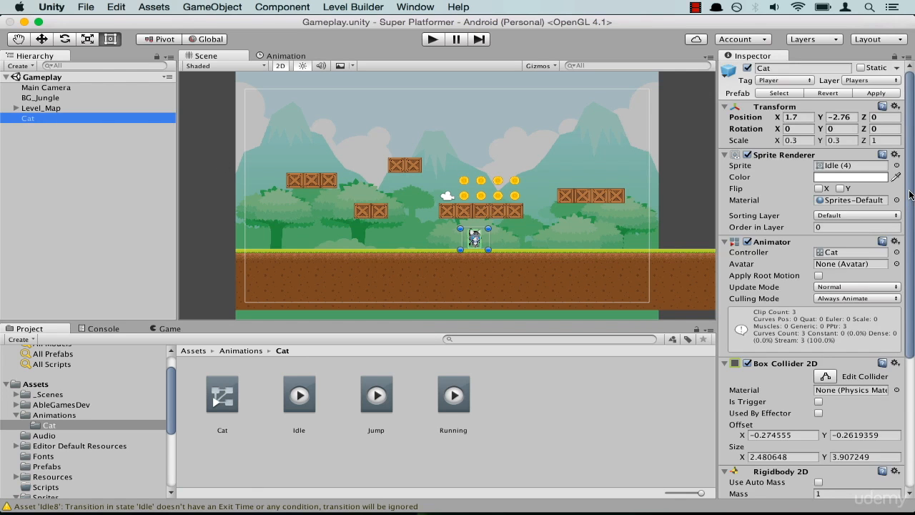
mouse_move(910, 192)
left_mouse_down()
mouse_move(912, 351)
mouse_move(913, 195)
left_mouse_up()
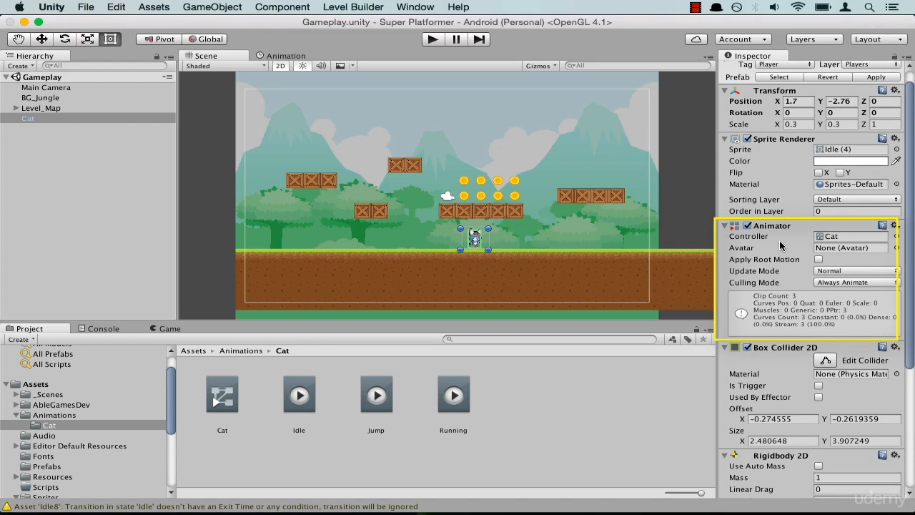
left_click(852, 236)
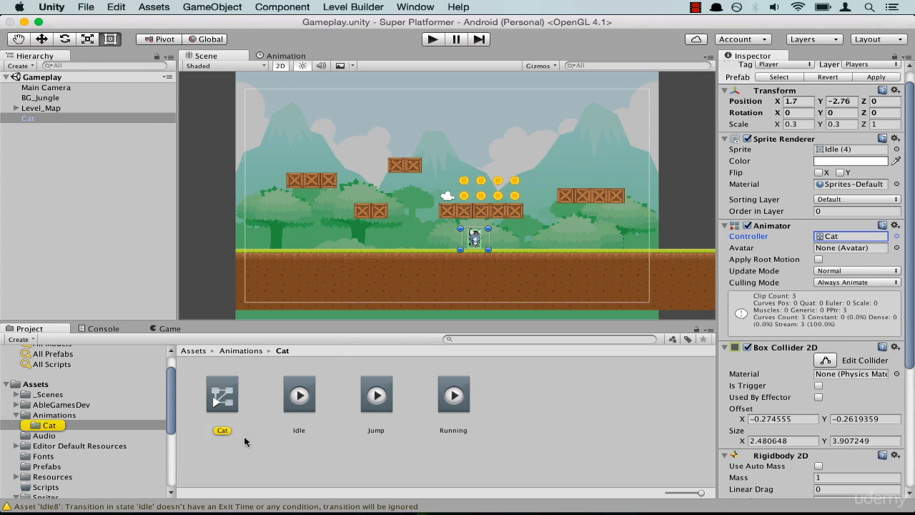
left_click(278, 461)
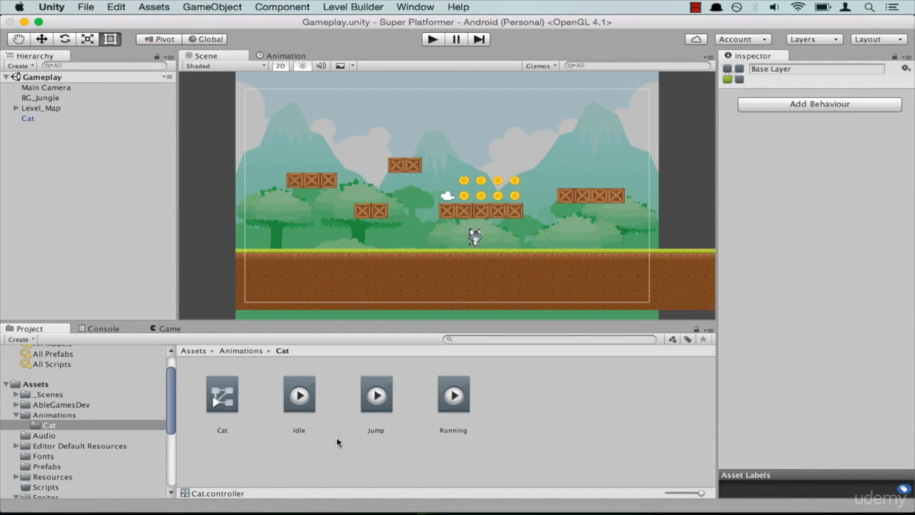
- Display the Cat controller's states in the Animator window and close that window again
left_click(416, 7)
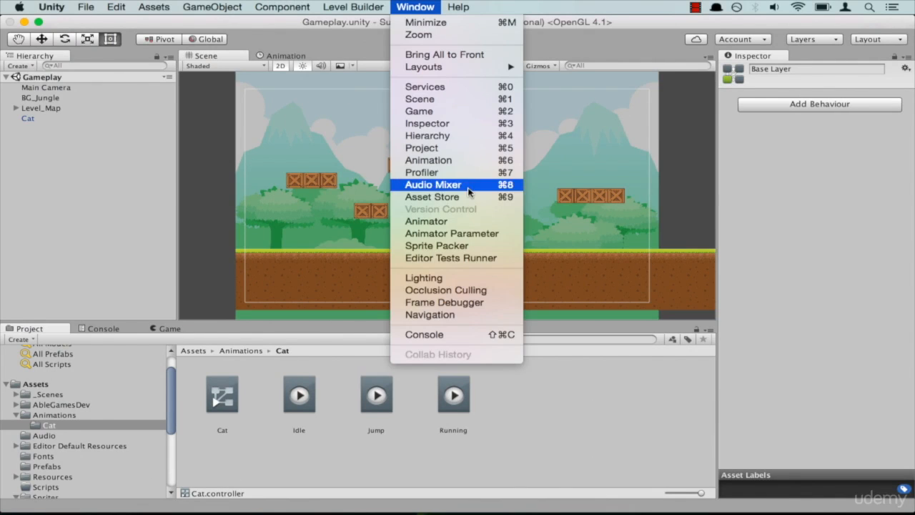
left_click(468, 221)
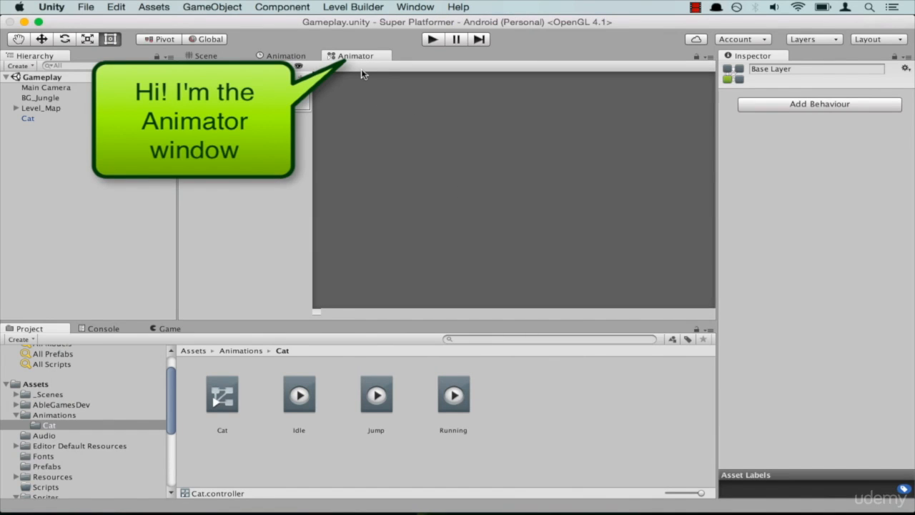
left_click(224, 395)
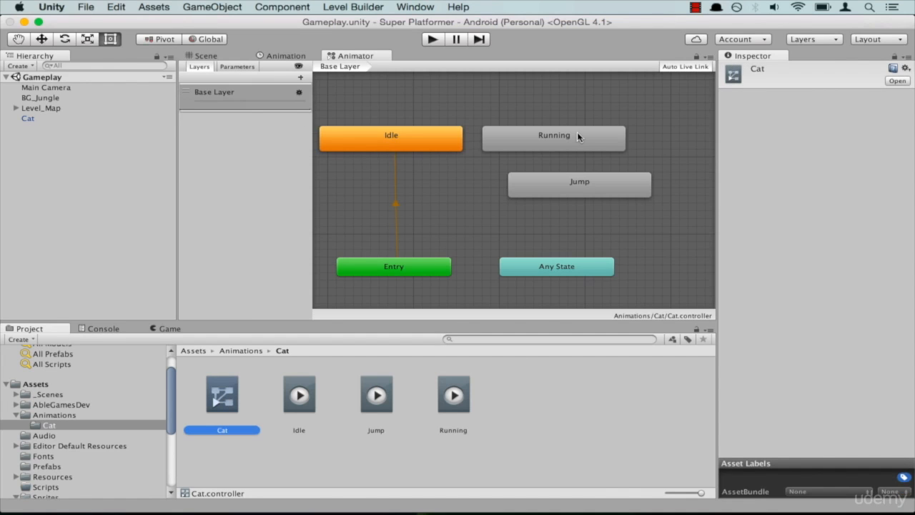
right_click(358, 56)
left_click(404, 72)
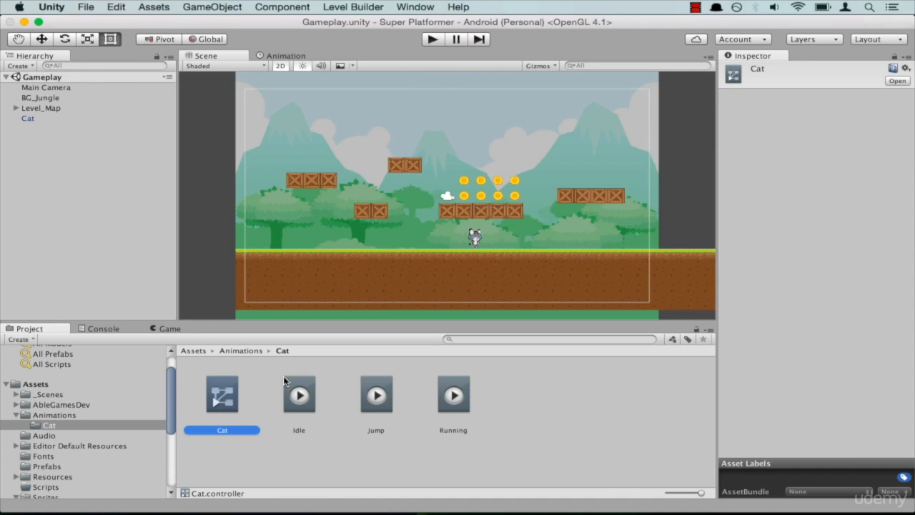
- Open the Cat controller in the Animator window and toggle Auto Live Link twice
double_click(229, 404)
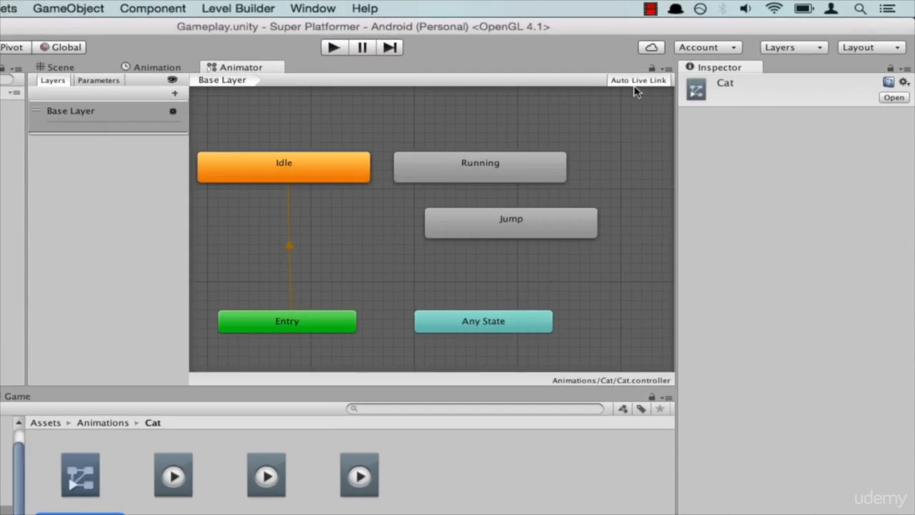
left_click(640, 81)
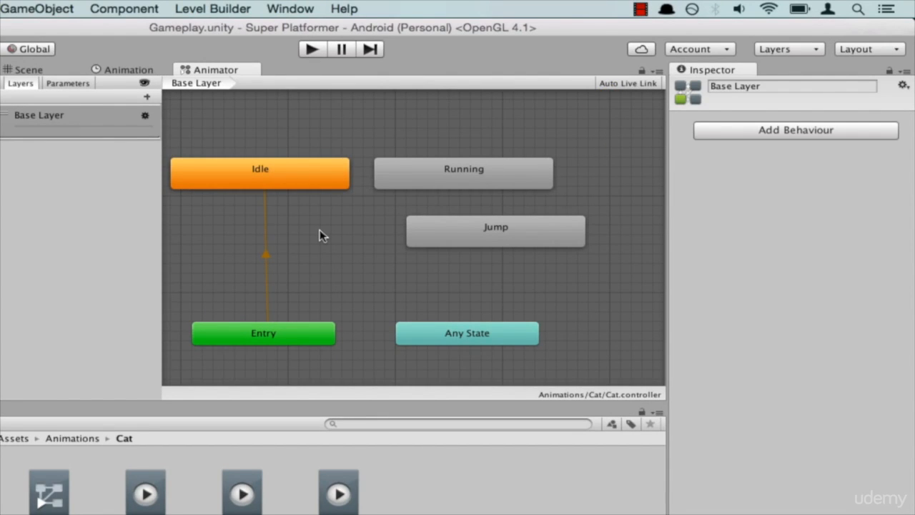
left_click(629, 84)
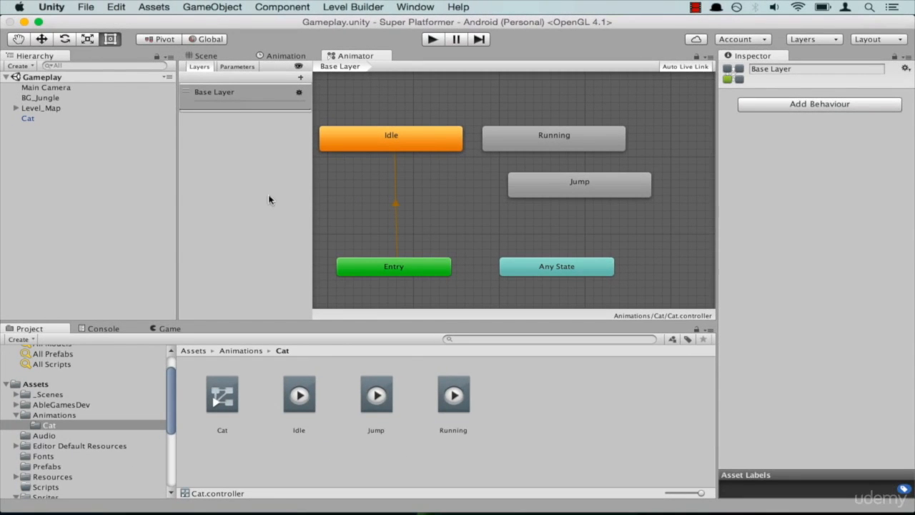
- Compare the Animator's Layers and Parameters lists, ending on the Parameters list
left_click(246, 68)
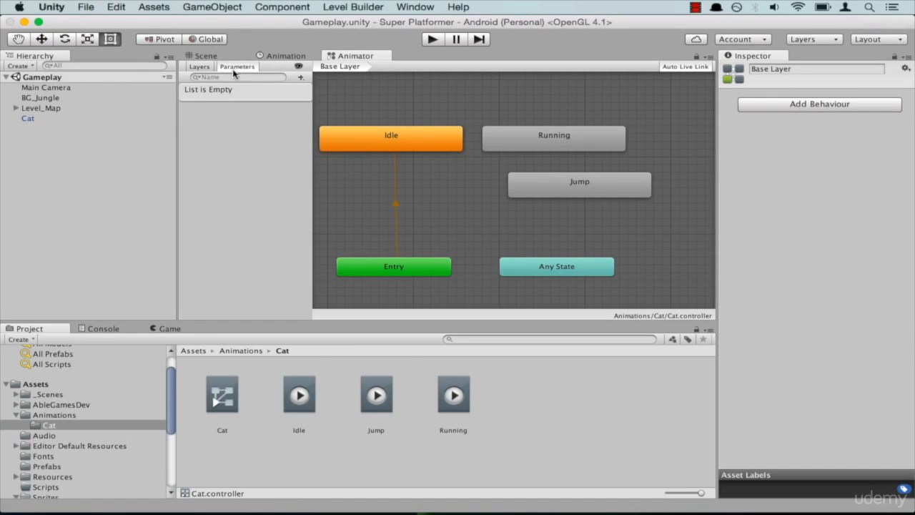
left_click(202, 67)
left_click(231, 68)
left_click(206, 67)
left_click(236, 67)
left_click(200, 67)
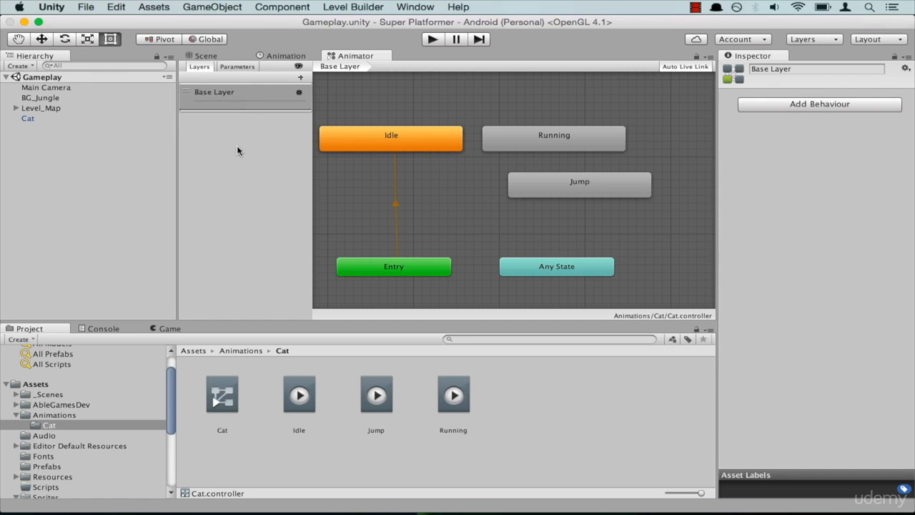
left_click(240, 67)
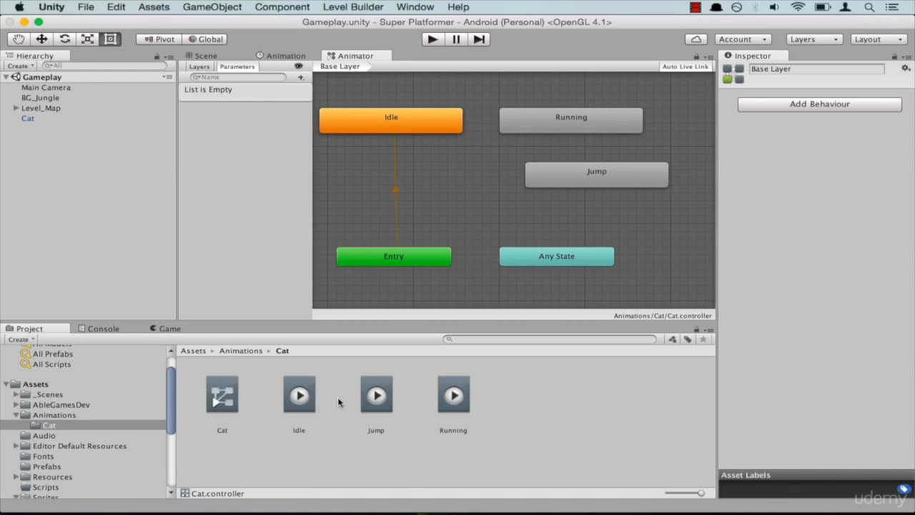
- Examine which animation clip the Running, Jump and Idle states each use as their motion
left_click(603, 125)
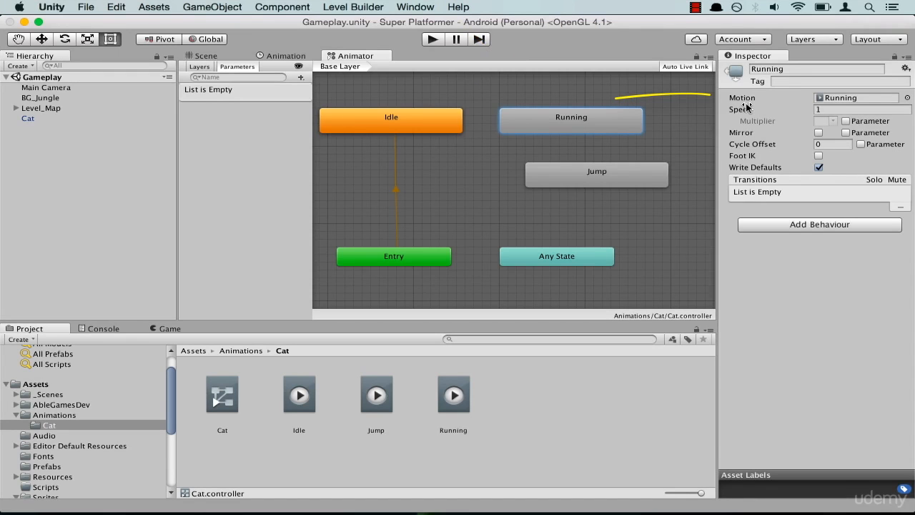
left_click(860, 98)
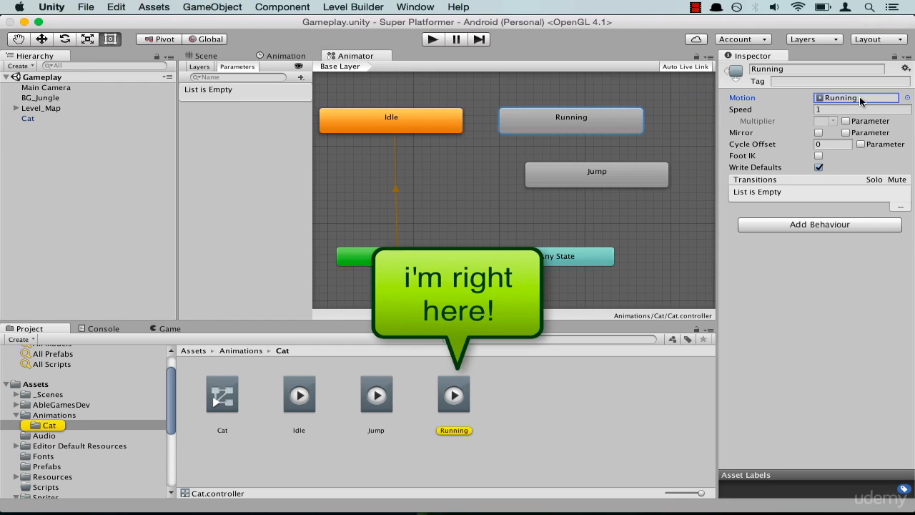
left_click(643, 170)
left_click(858, 98)
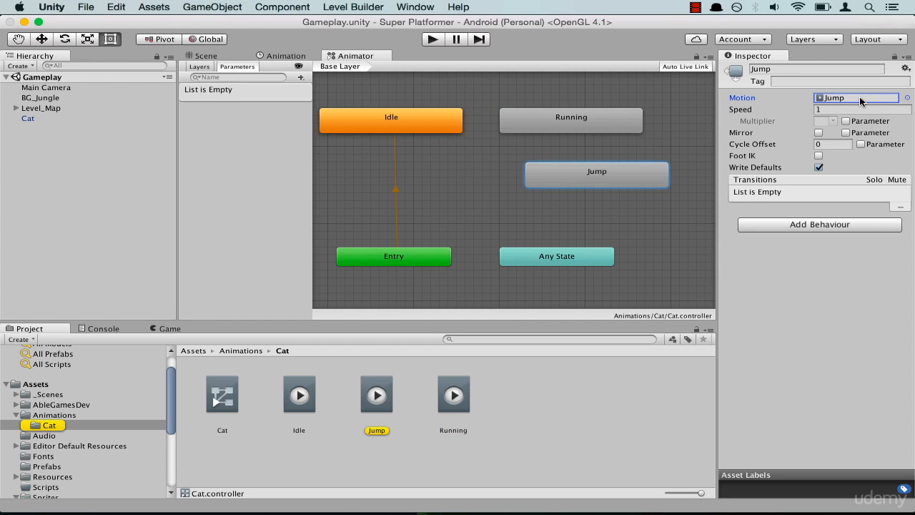
left_click(437, 115)
left_click(864, 100)
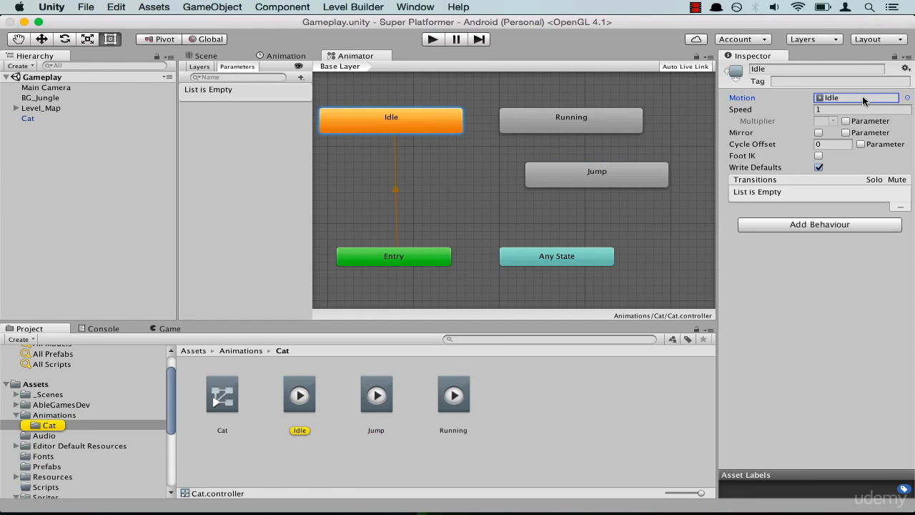
left_click(710, 128)
left_click(572, 126)
left_click(588, 170)
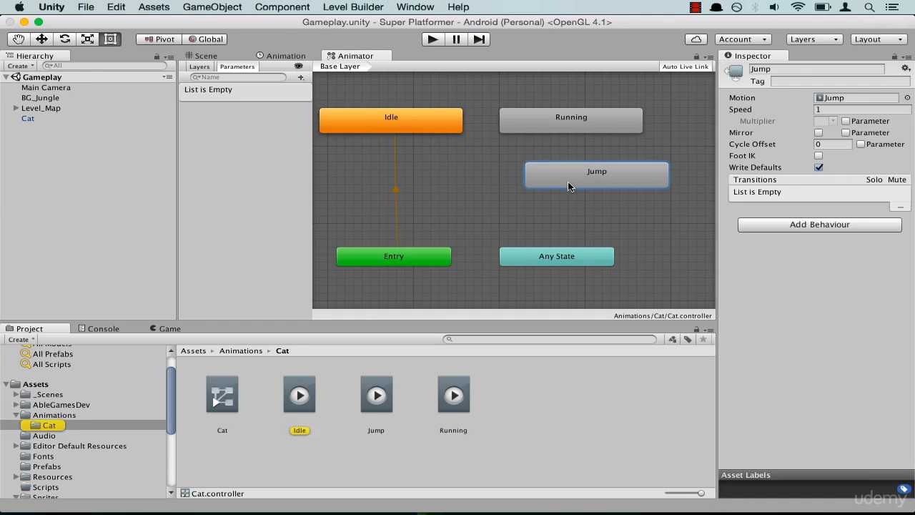
left_click(633, 226)
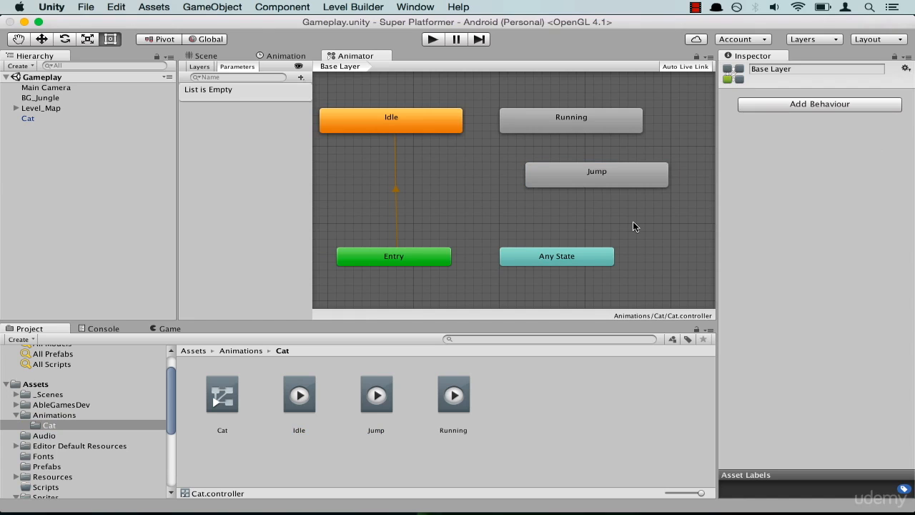
- Delete the Jump state from the Cat controller's base layer
left_click(600, 180)
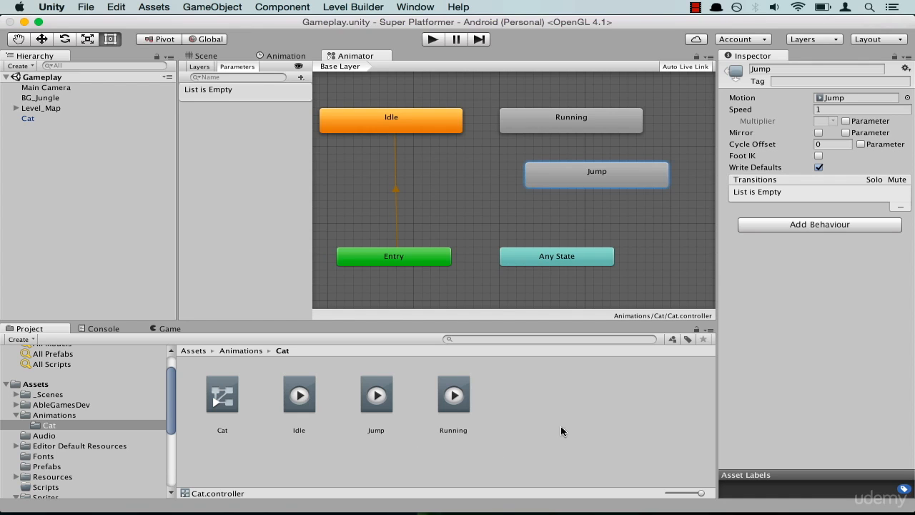
right_click(606, 182)
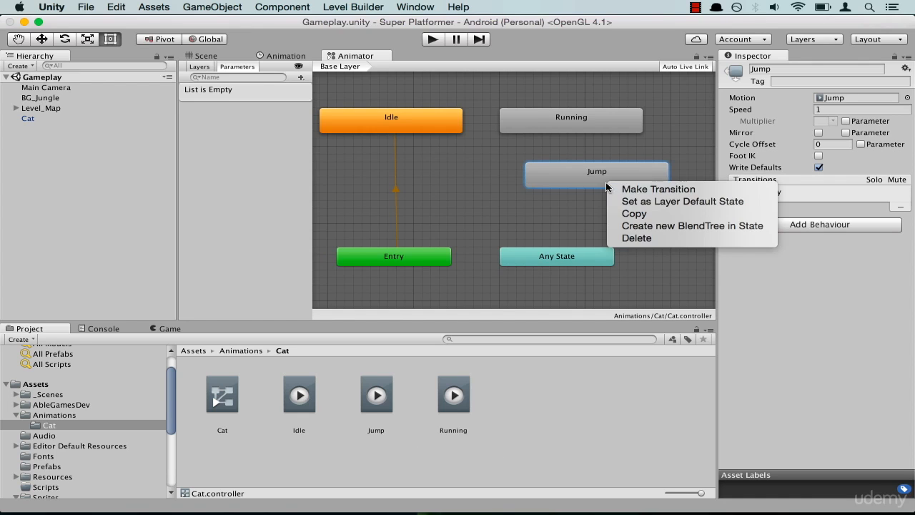
left_click(666, 242)
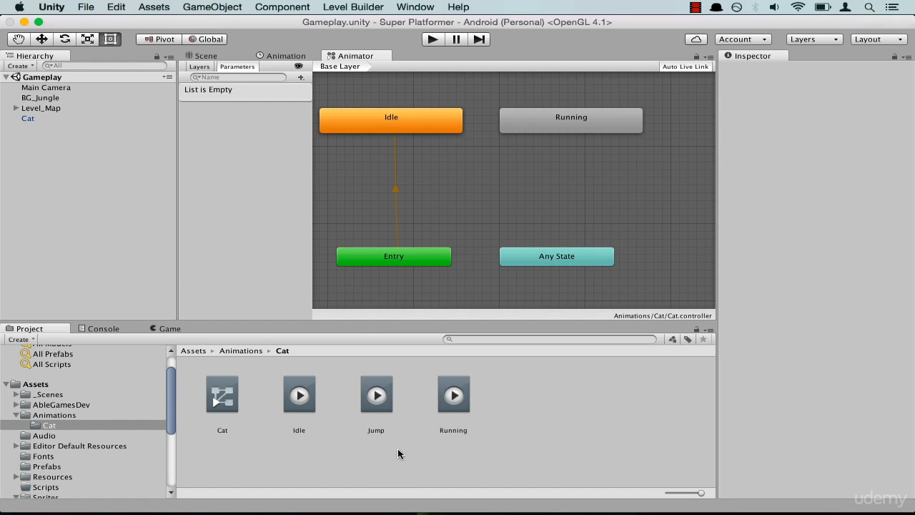
- Undo the deletion of the Jump state in the Animator
left_click(551, 185)
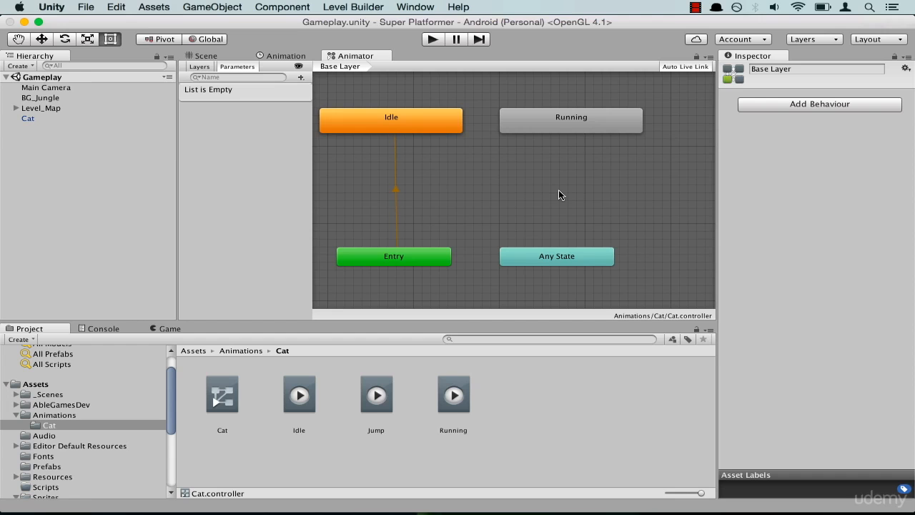
left_click(114, 7)
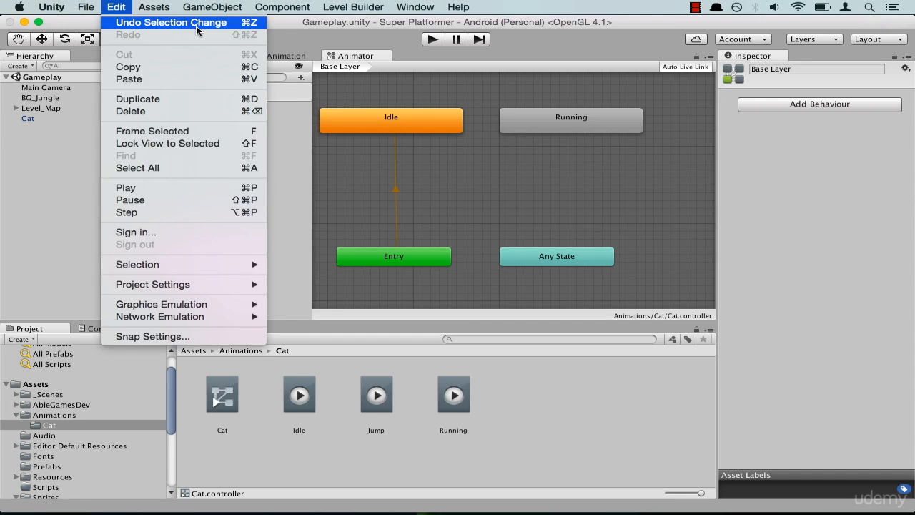
key("super+z")
key("super+z")
key("super+z")
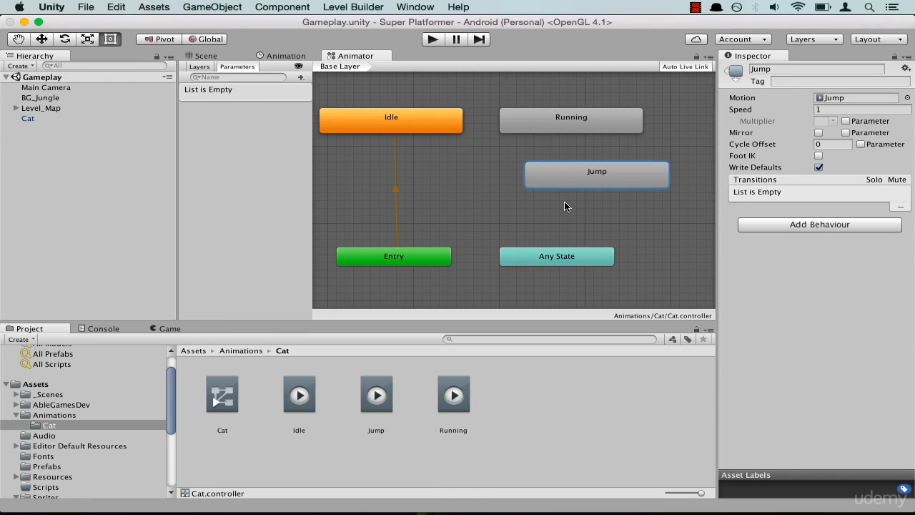
- Remove the restored Jump state from the Animator graph again
left_click(565, 202)
right_click(588, 179)
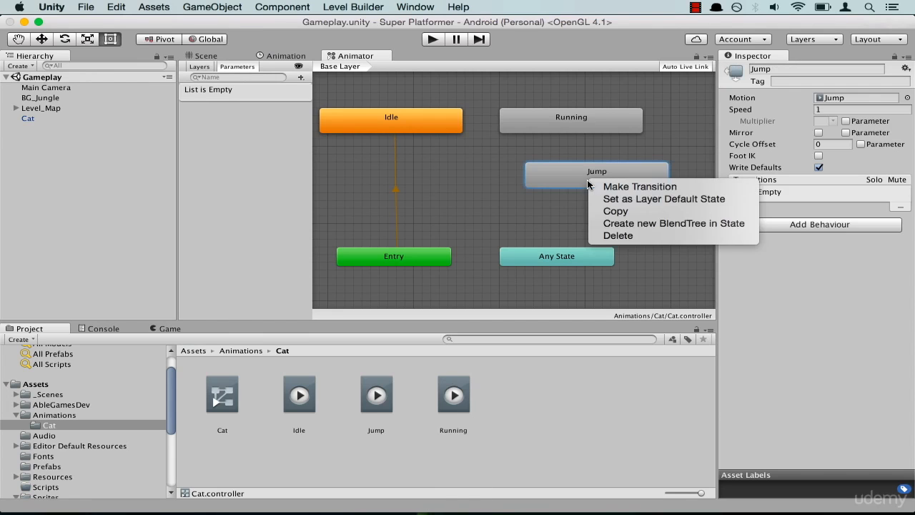
left_click(632, 237)
- Copy the Running state and paste the duplicate below the original in the Animator graph
left_click(569, 126)
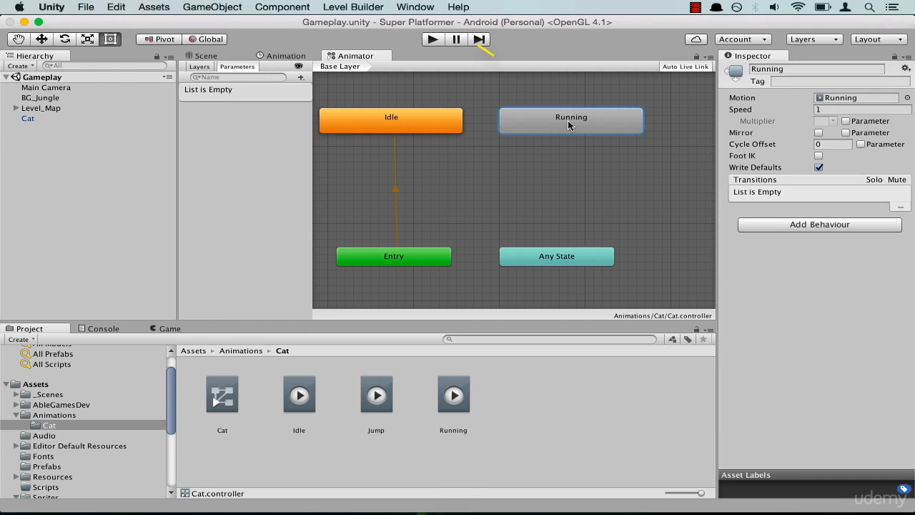
right_click(568, 120)
left_click(552, 170)
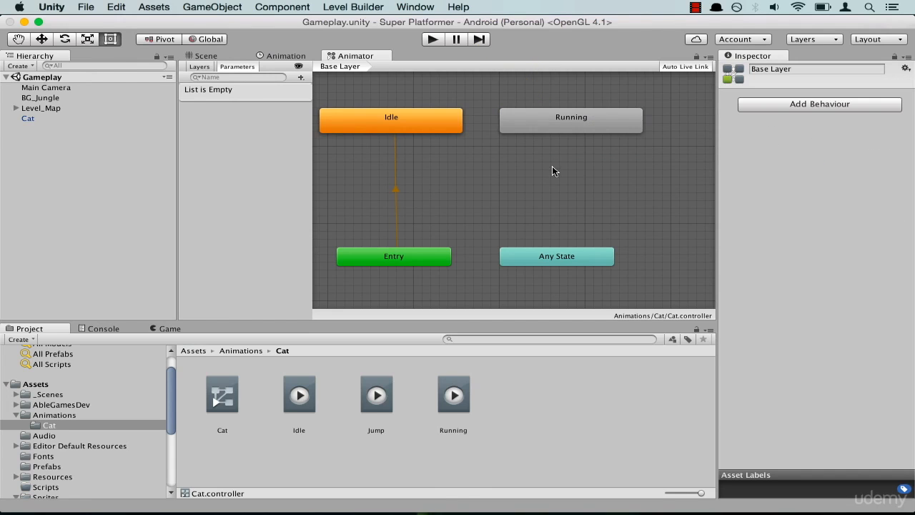
right_click(552, 171)
left_click(579, 192)
left_click(645, 173)
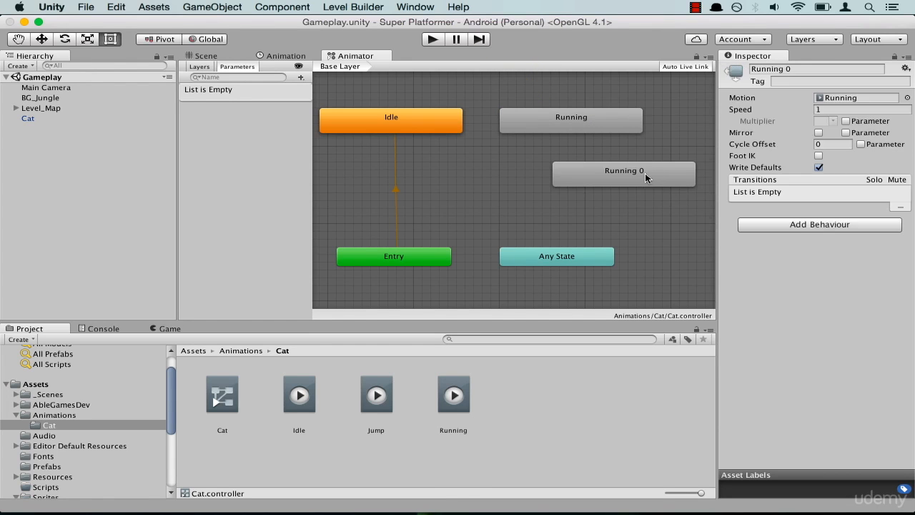
left_click_drag(645, 174, 627, 173)
- Rename the duplicated Running state to Jump
left_click(803, 68)
type("Jump")
key("Return")
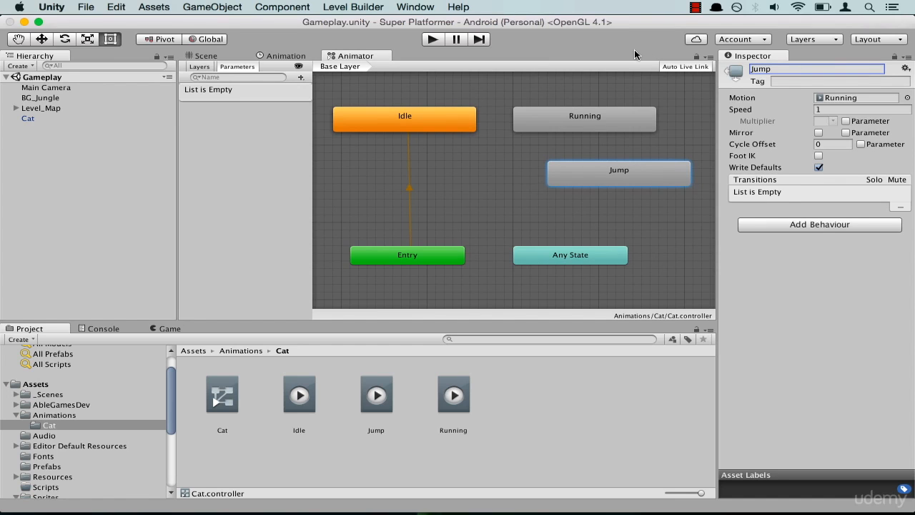
- Assign the Jump animation clip as the motion of the new Jump state and reselect the state to check it
left_click(405, 396)
left_click_drag(404, 396, 856, 98)
left_click(657, 209)
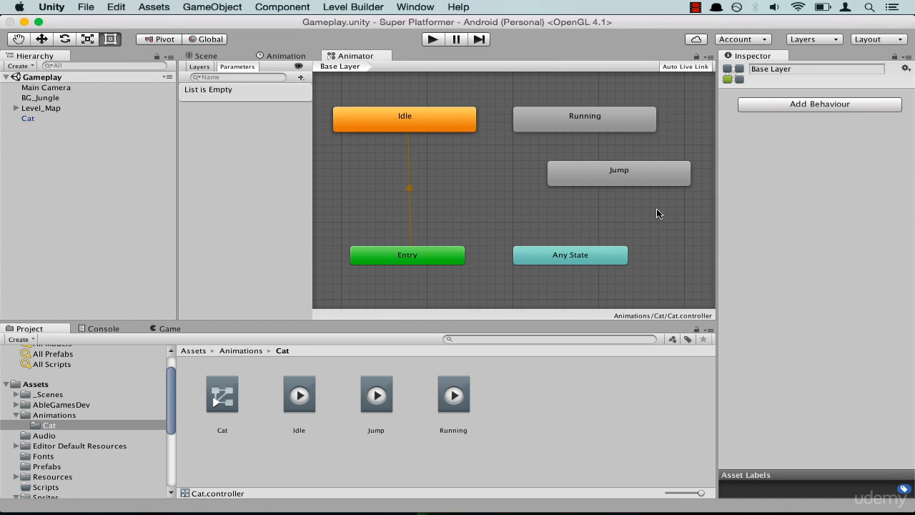
left_click(643, 176)
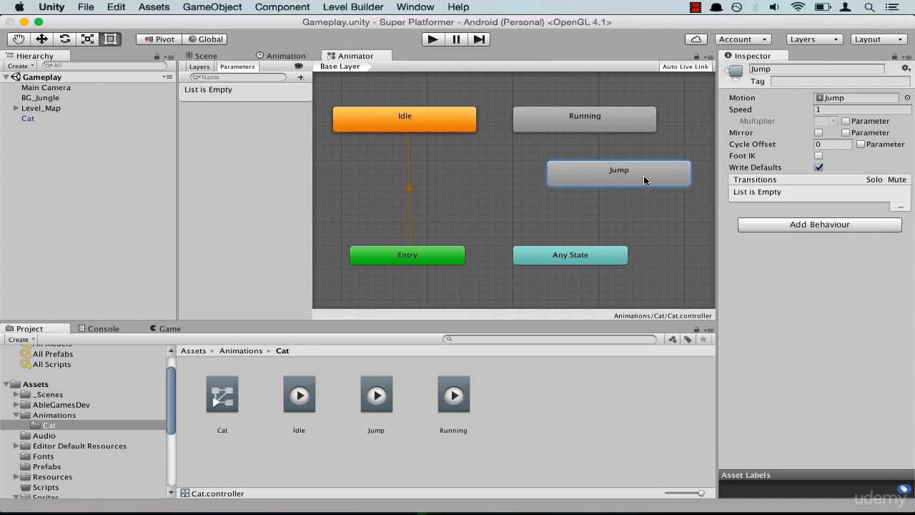
- Delete the duplicated Jump state and create a new empty state below Running in the Animator graph
right_click(643, 176)
left_click(682, 233)
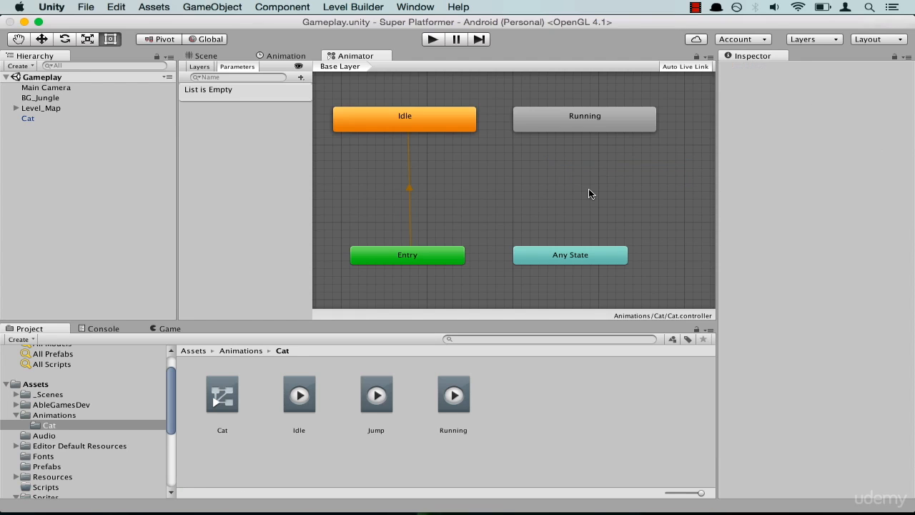
right_click(573, 166)
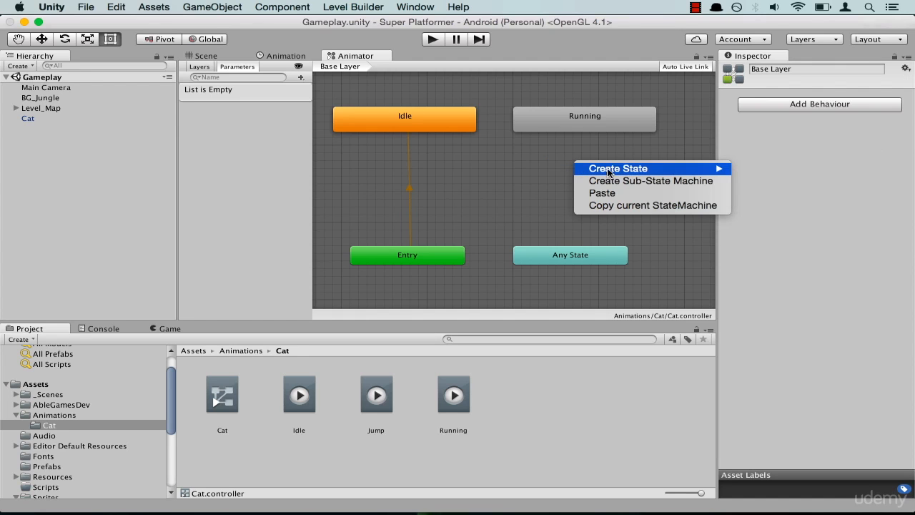
mouse_move(635, 171)
left_click(761, 169)
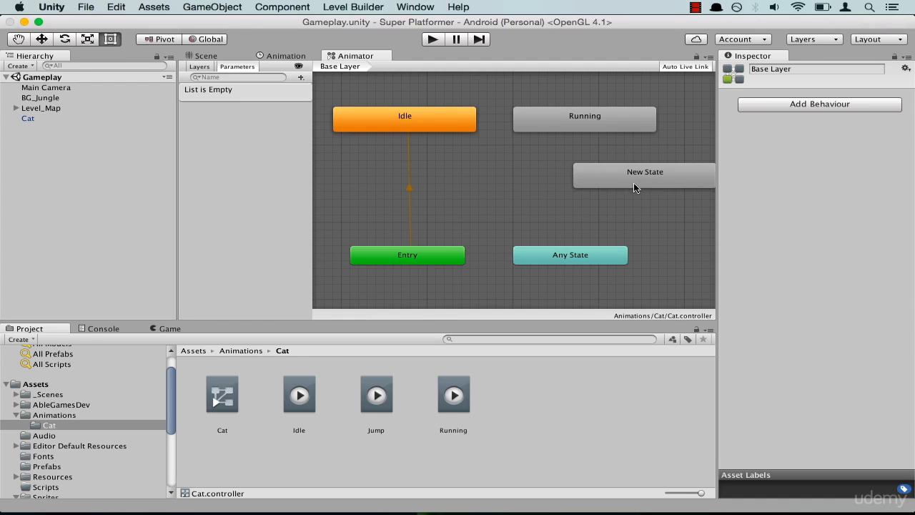
left_click_drag(634, 179, 610, 176)
- Rename the new empty state to Jump
left_click(809, 70)
key("super+a")
key("BackSpace")
type("Jump")
key("Return")
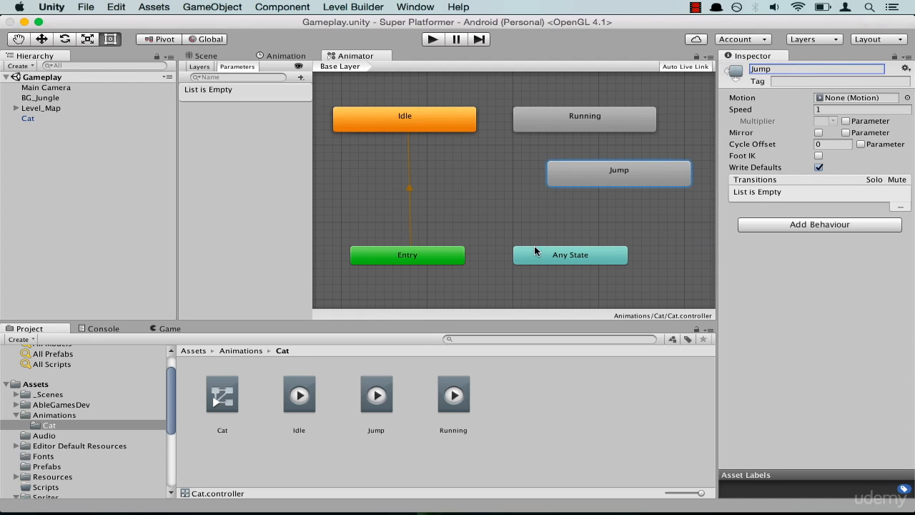
- Assign the Jump animation clip as the Jump state's motion and save the project
left_click_drag(362, 410, 871, 99)
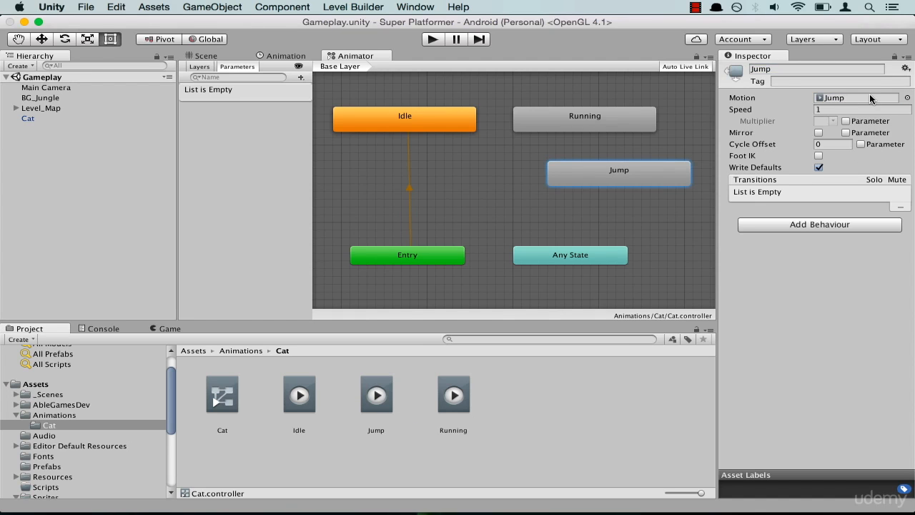
left_click(656, 205)
key("super+s")
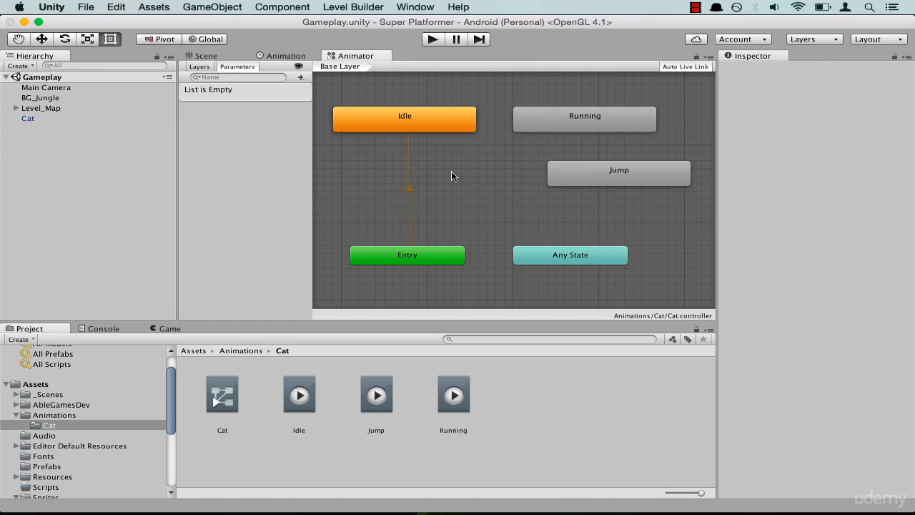
- Switch to Acrobat Reader and read the animation transitions guide from its title down to step 01, Decide the Transition Flow
key("super+Tab")
key("super+Tab")
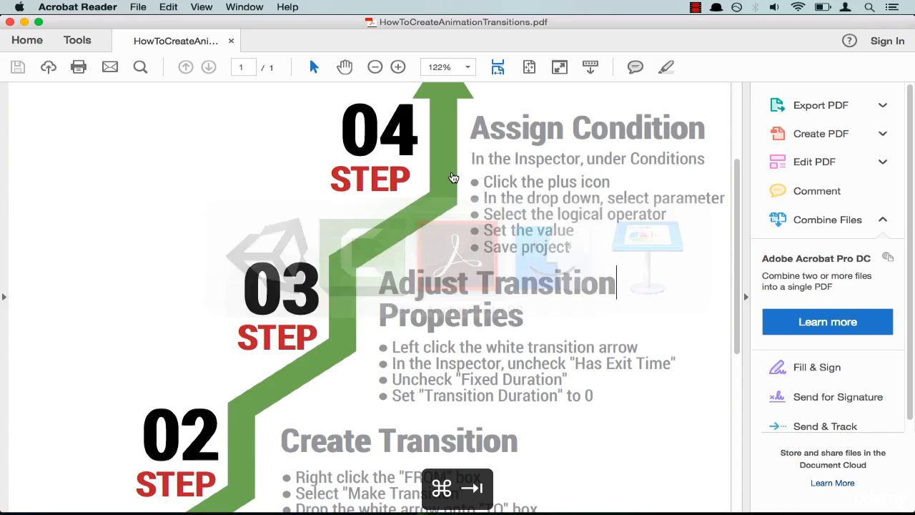
scroll(204, 197, "up", 5)
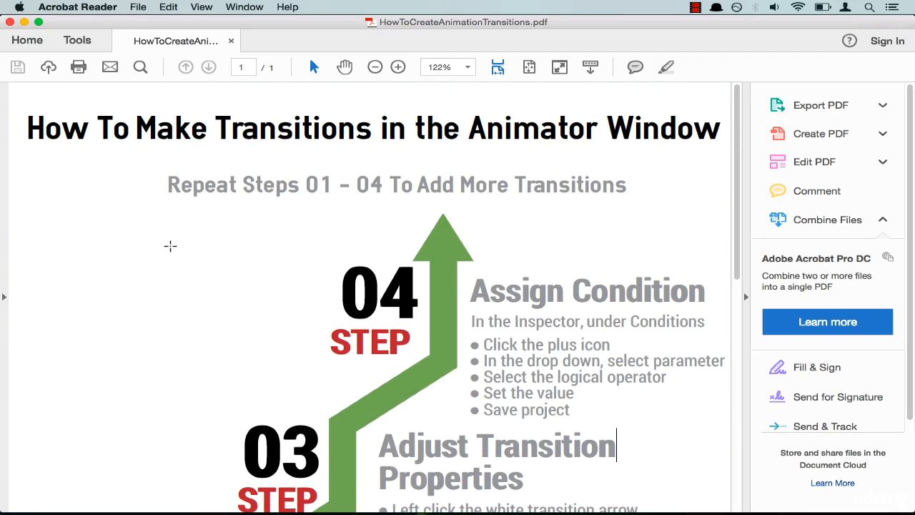
scroll(170, 246, "down", 1)
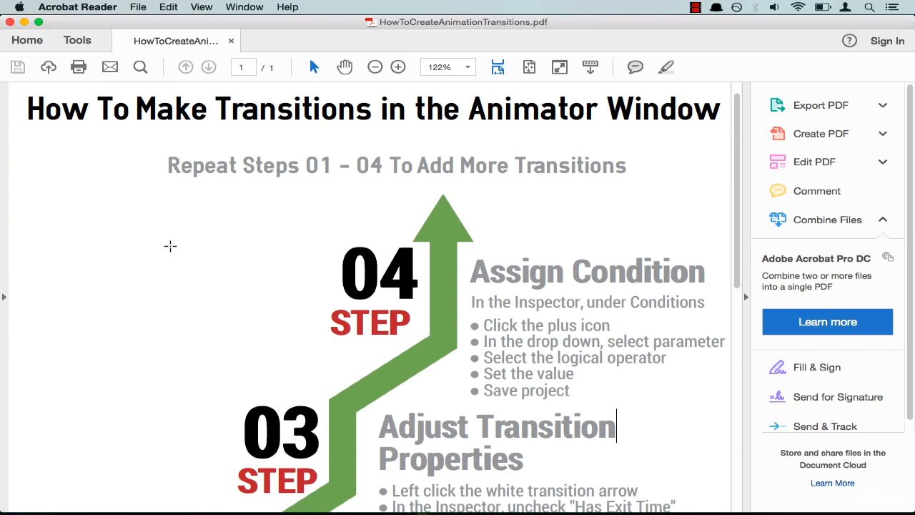
scroll(170, 246, "down", 1)
scroll(170, 246, "down", 10)
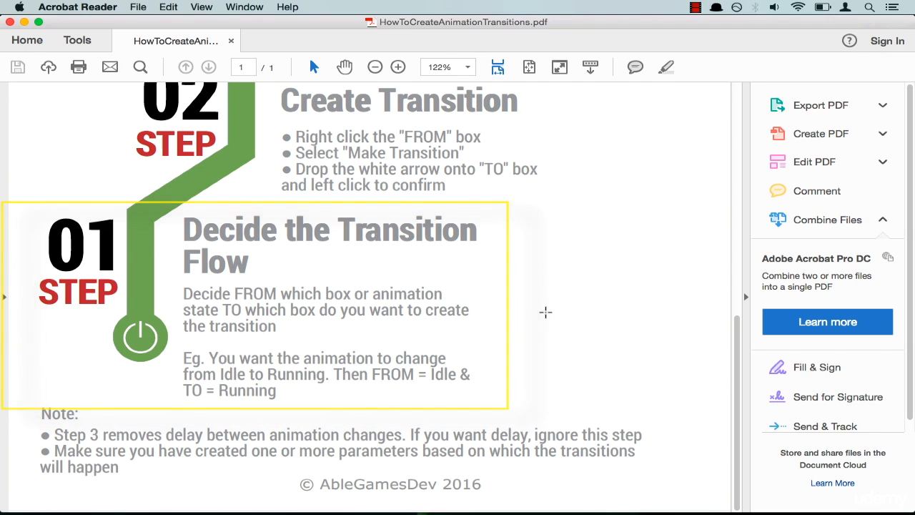
- Switch to Unity and inspect the Idle and Running states as the start and end of the transition
key("super+Tab")
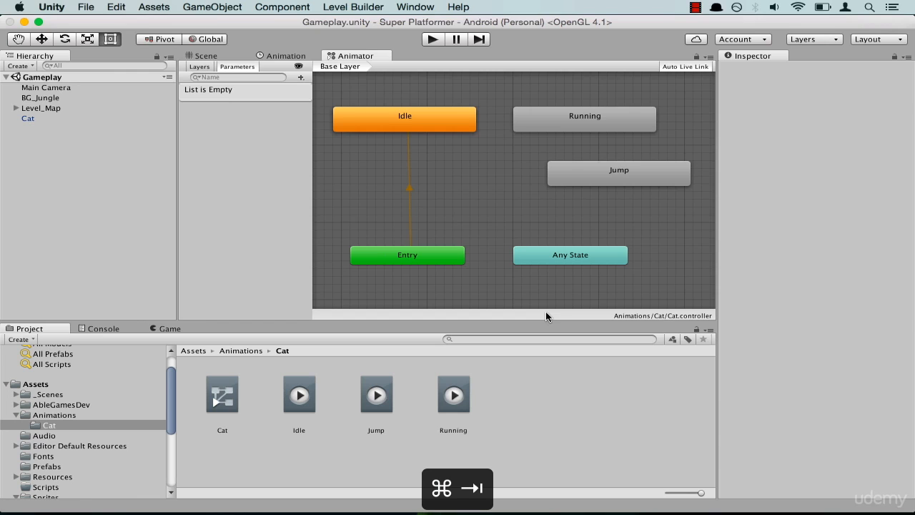
left_click(444, 121)
left_click(575, 124)
left_click(418, 119)
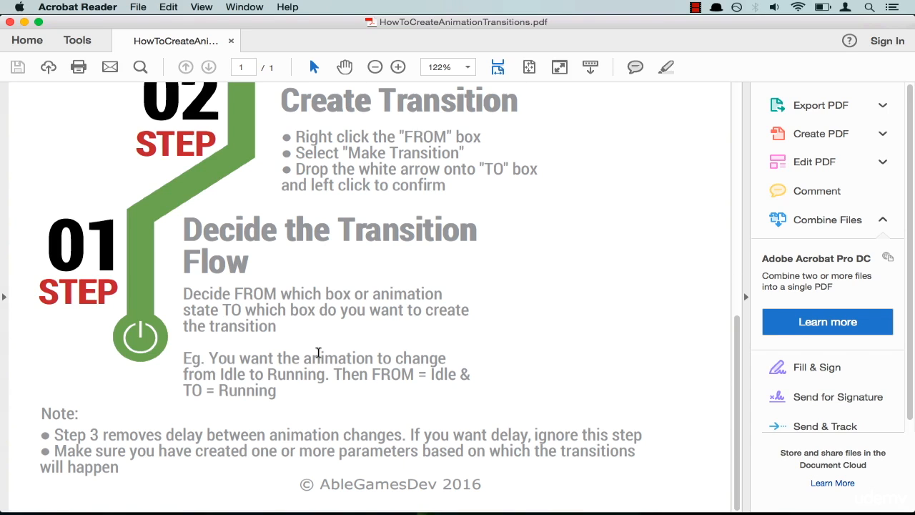
- Check the guide's Create Transition instructions and make a transition from Idle to Running in Unity's Animator graph
scroll(325, 343, "up", 3)
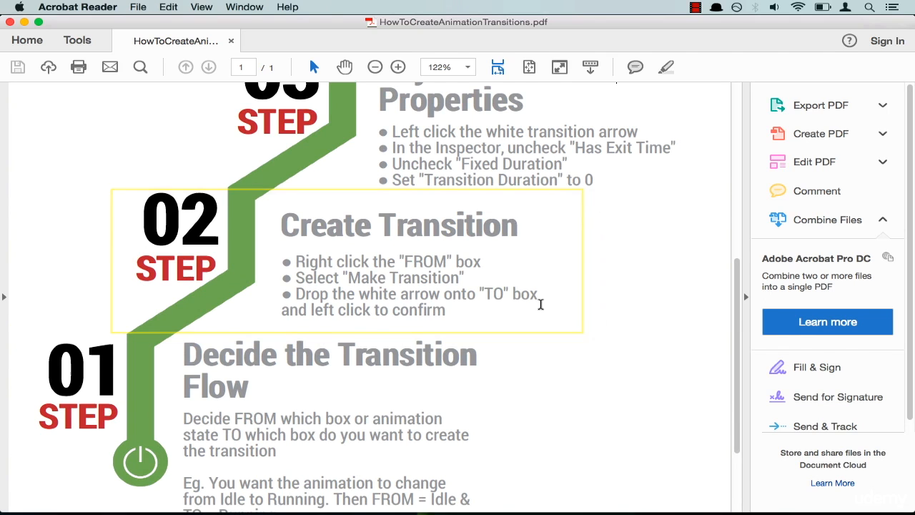
key("super+Tab")
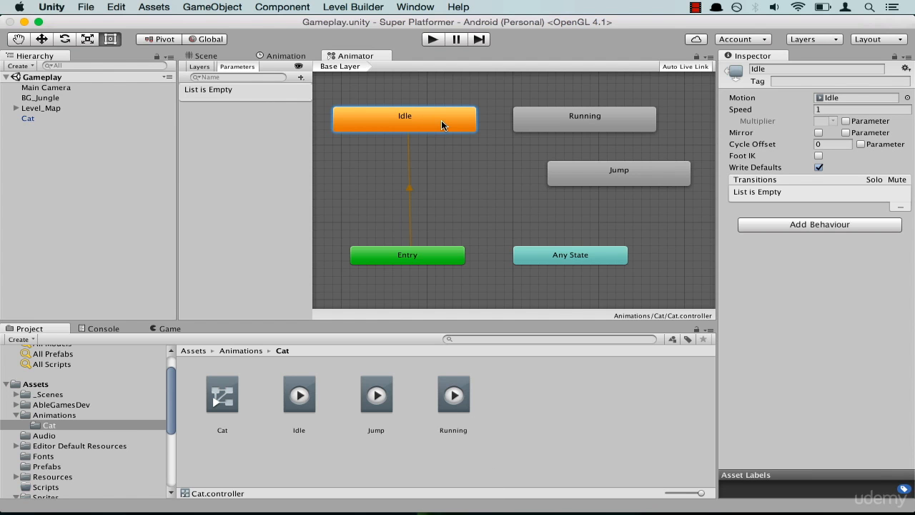
right_click(441, 121)
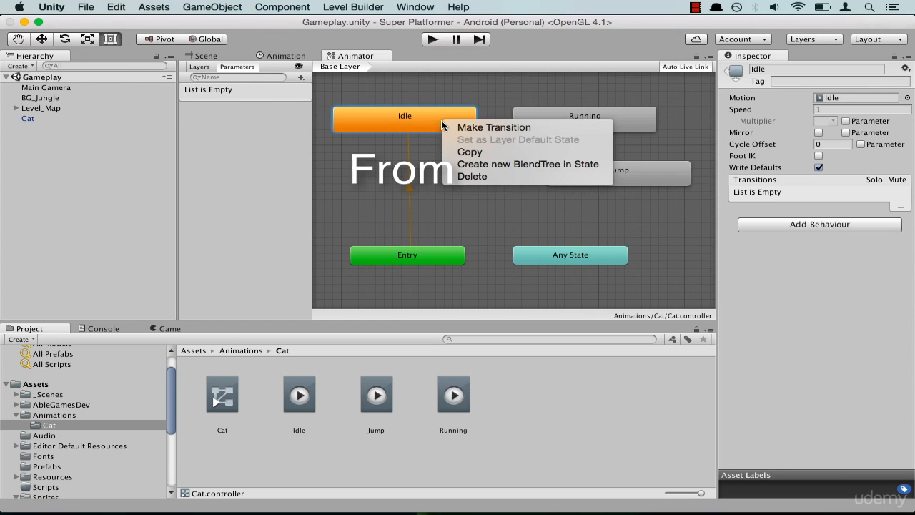
left_click(486, 128)
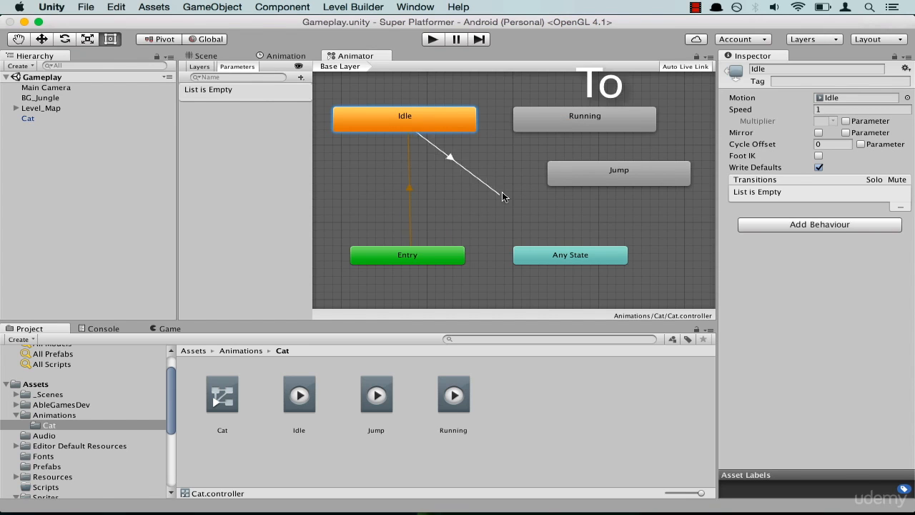
left_click(551, 127)
left_click(551, 126)
- Switch to Acrobat Reader and read the guide's step 03, Adjust Transition Properties
key("super+Tab")
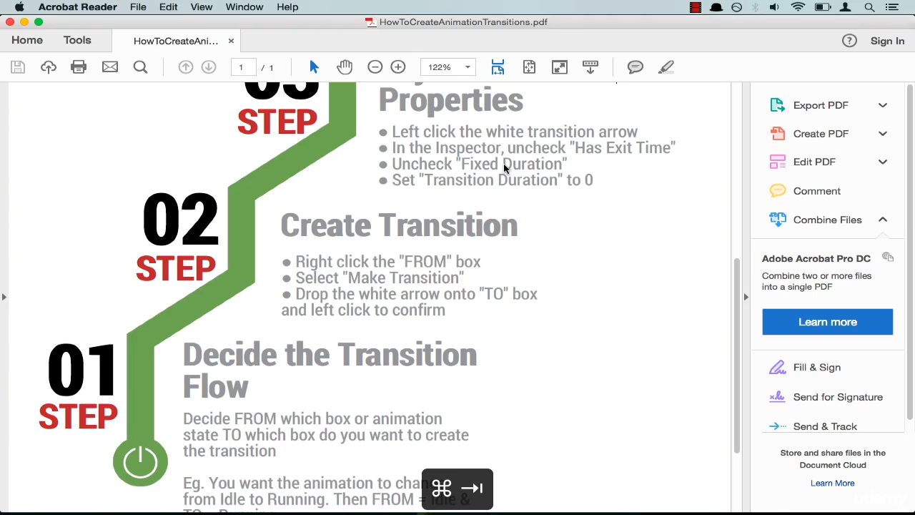
scroll(506, 261, "up", 3)
scroll(507, 262, "up", 2)
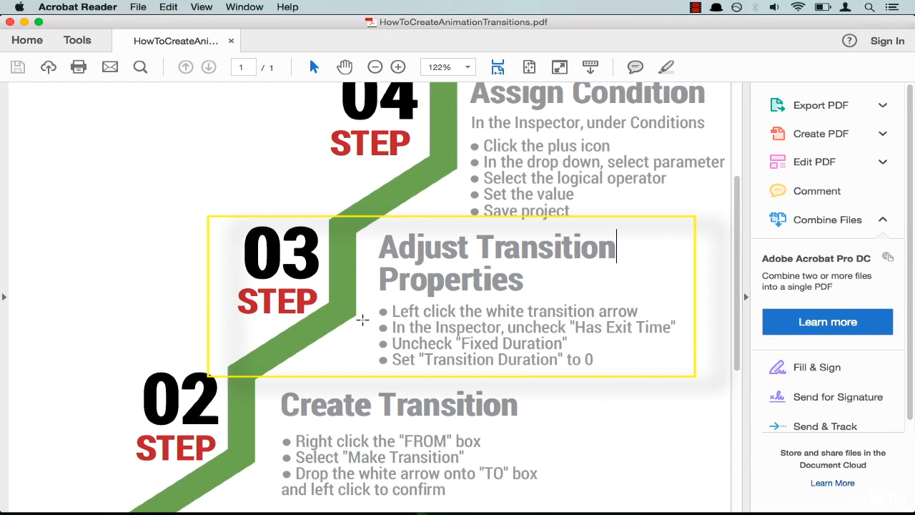
left_click_drag(390, 311, 615, 358)
left_click(616, 358)
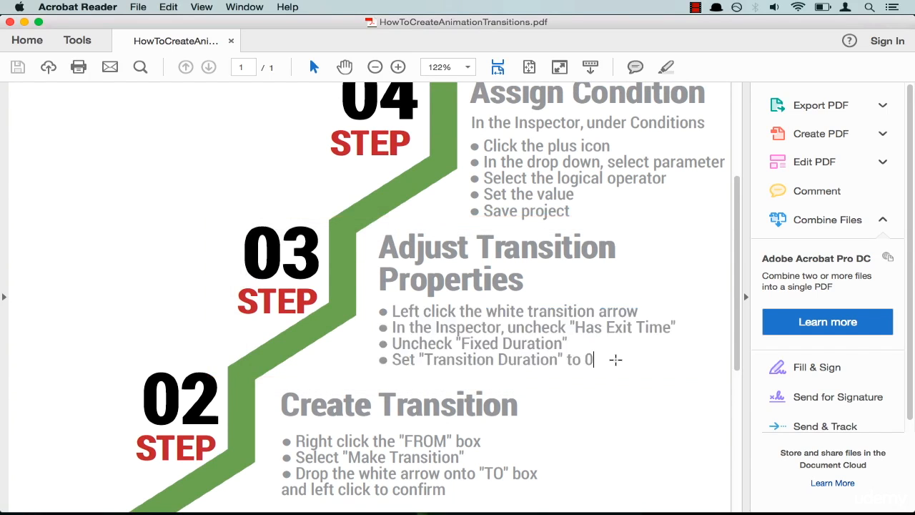
- In Unity, disable Has Exit Time and Fixed Duration on the Idle-to-Running transition, set its Transition Duration to 0, and save
key("super+Tab")
left_click(532, 196)
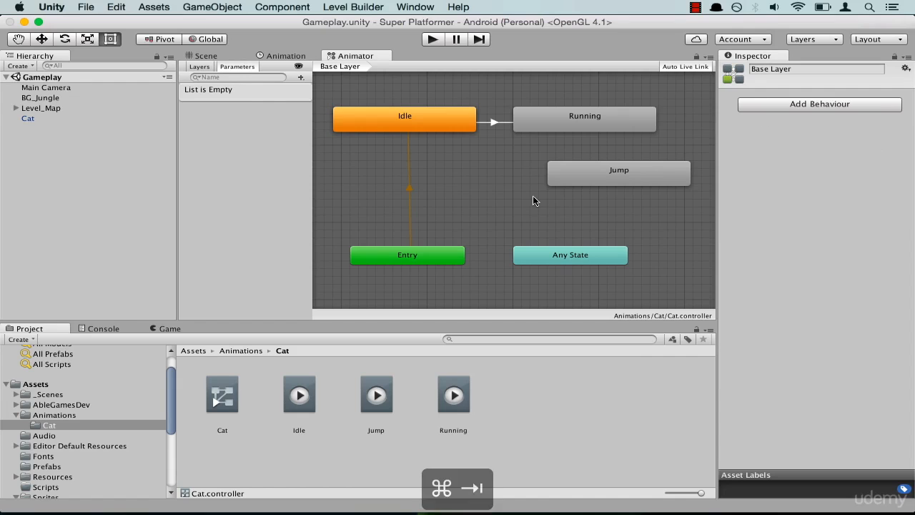
left_click(492, 125)
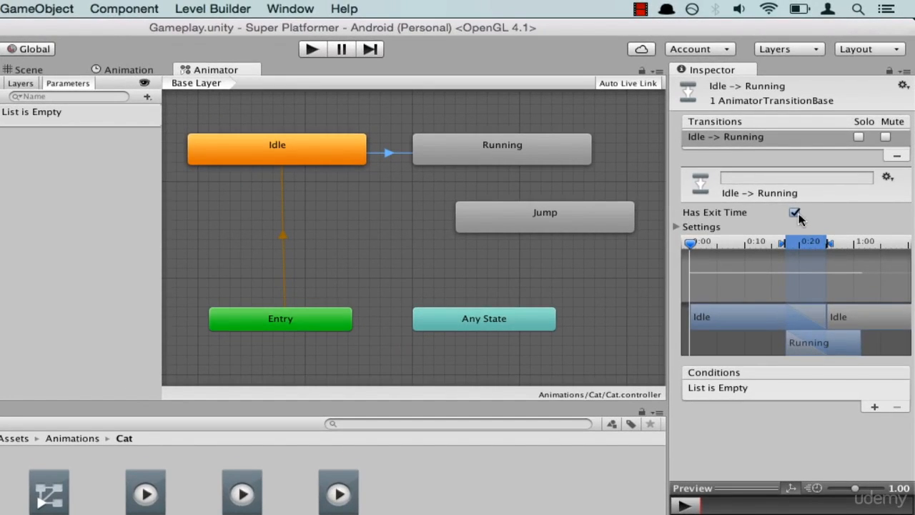
left_click(817, 173)
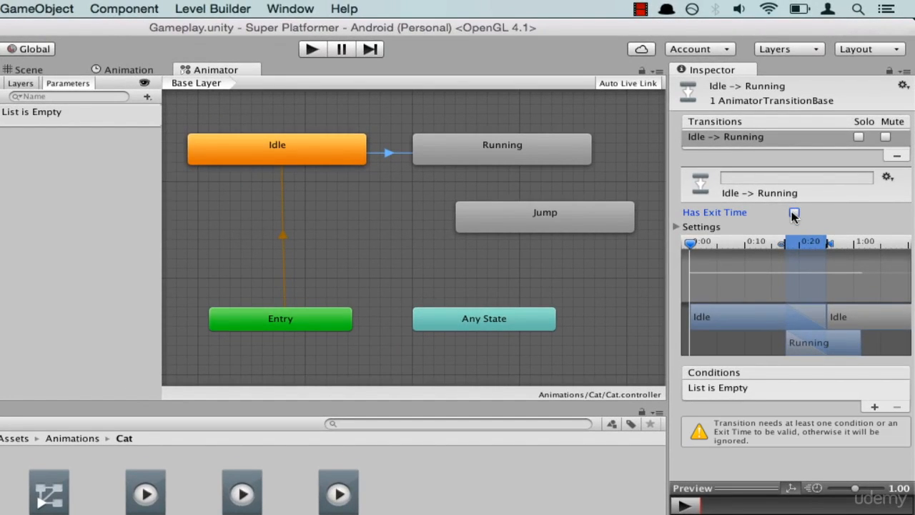
left_click(675, 226)
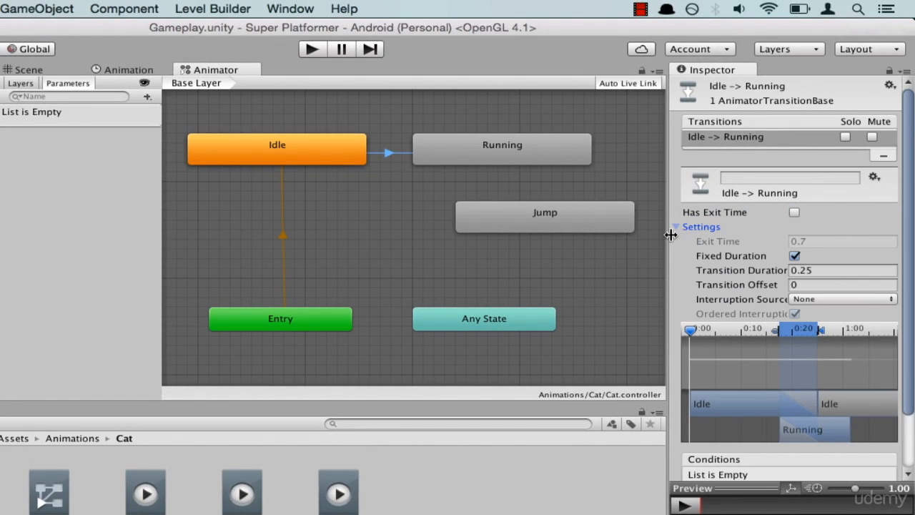
left_click(795, 256)
left_click(799, 271)
type("0")
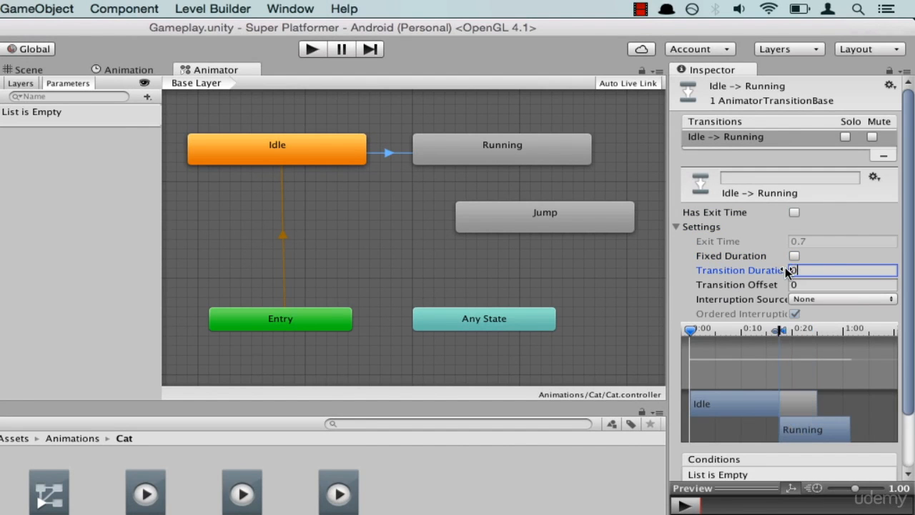
key("super+s")
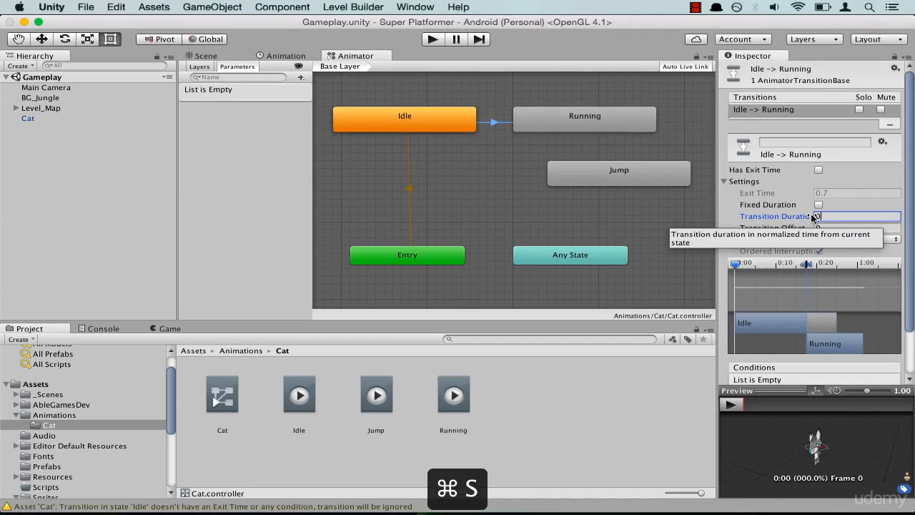
- Read step 04, Assign Condition, in the Acrobat Reader guide and examine the transition's Conditions list in Unity
key("super+Tab")
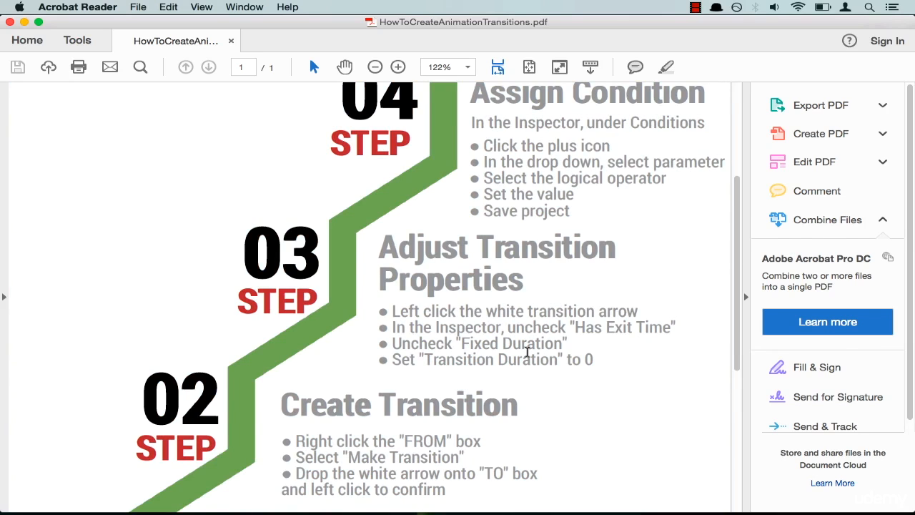
scroll(557, 333, "up", 5)
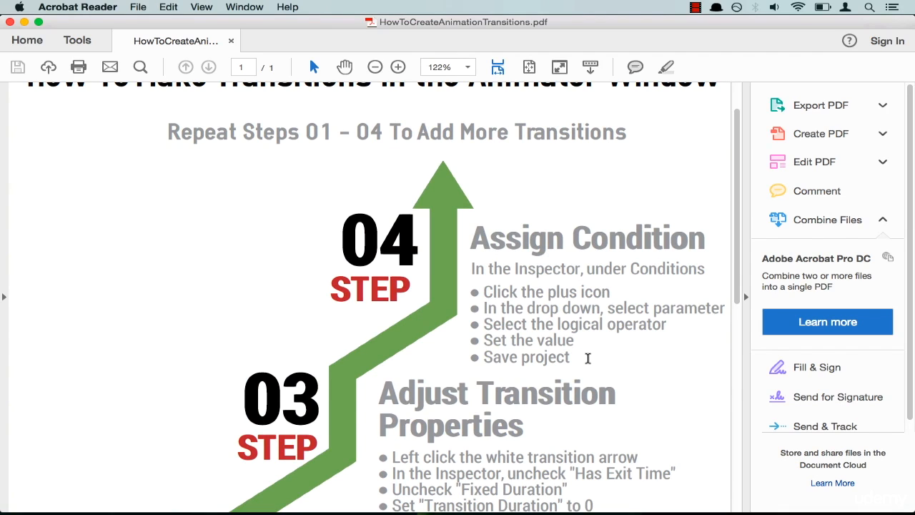
key("super+Tab")
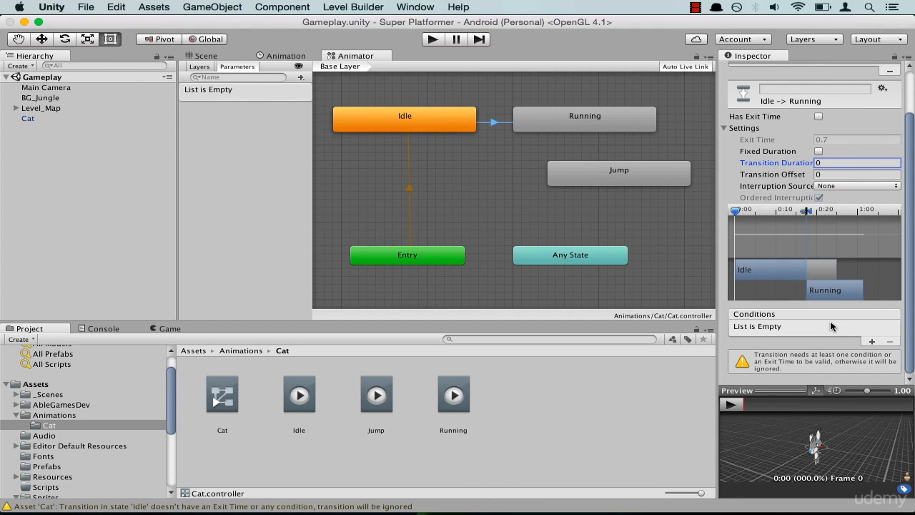
- Make a transition from Idle to Jump and align the Jump state directly below Running
left_click(531, 211)
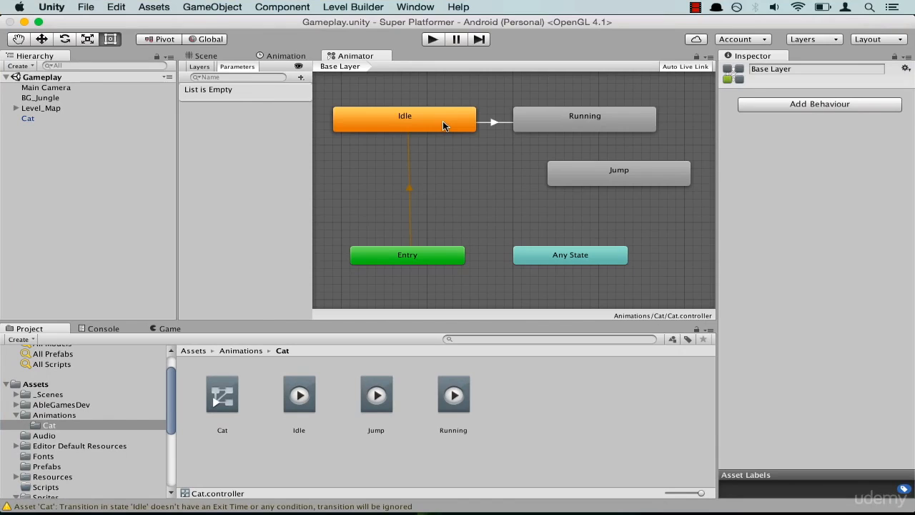
left_click(443, 121)
right_click(443, 120)
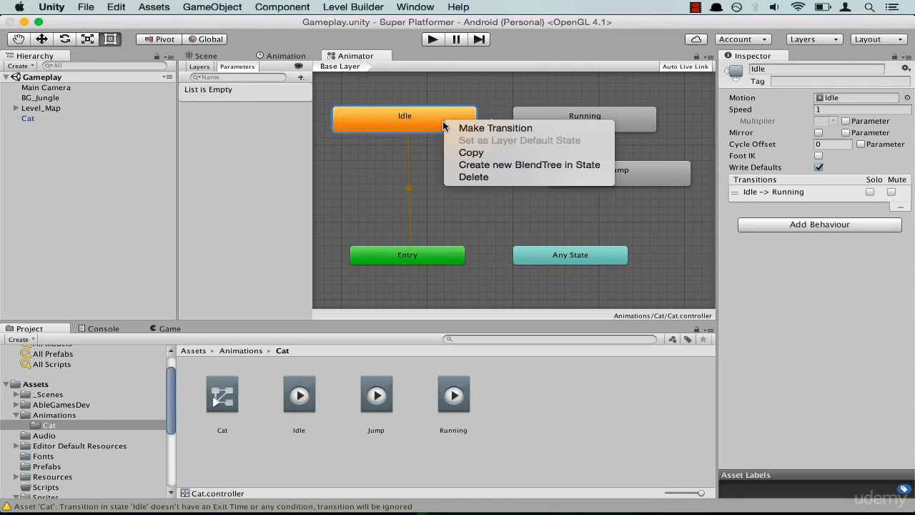
left_click(457, 128)
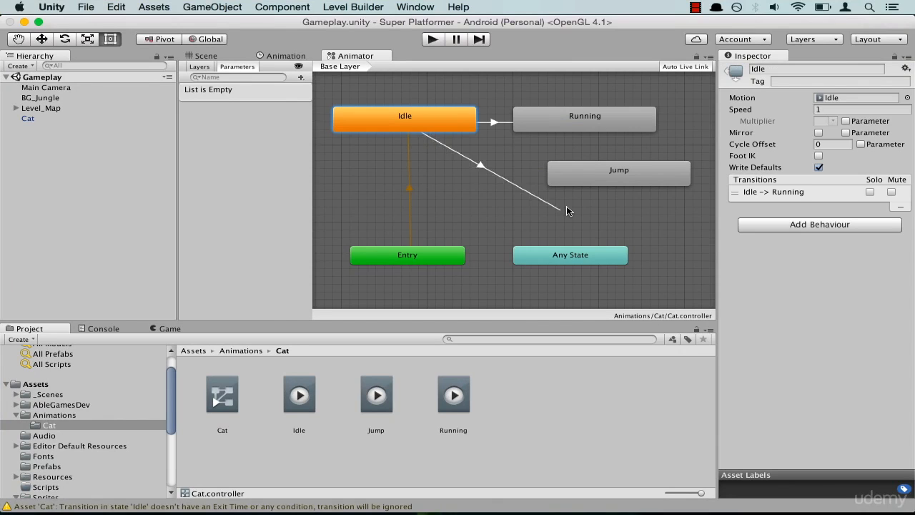
left_click(581, 176)
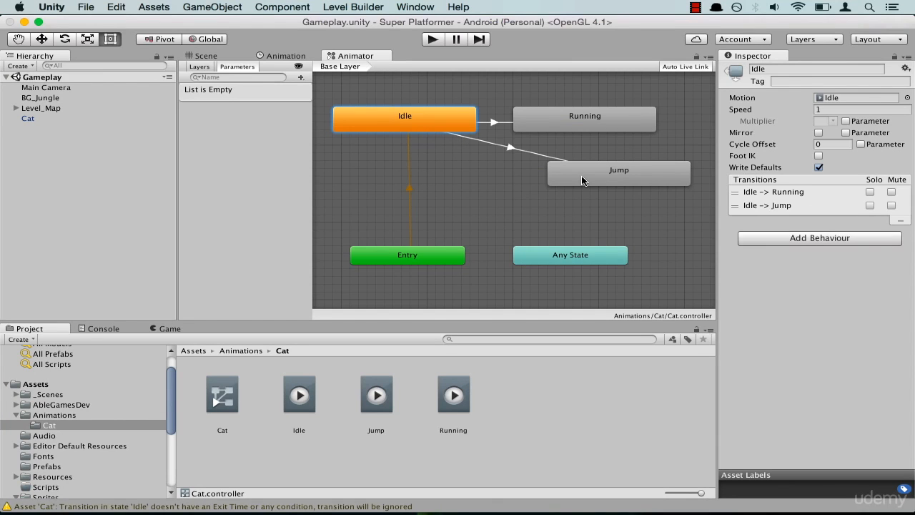
left_click_drag(610, 179, 579, 194)
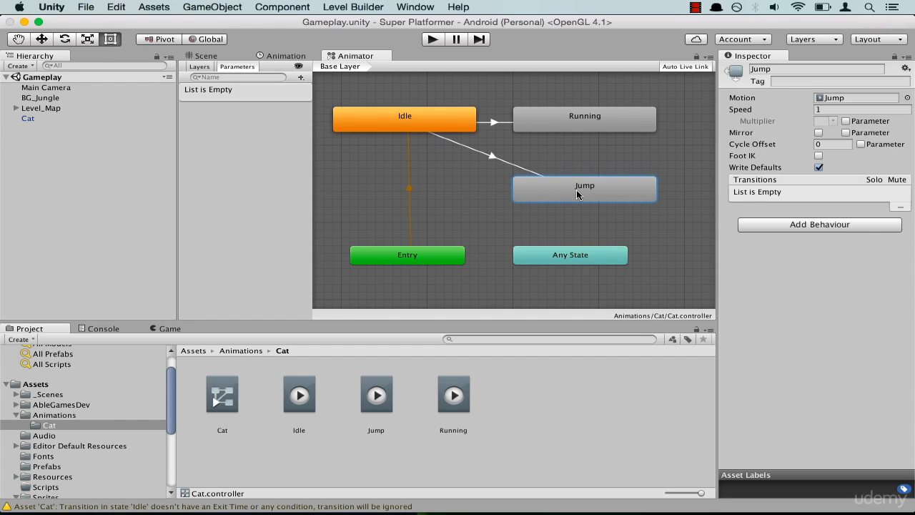
- Disable Has Exit Time and Fixed Duration on the Idle-to-Jump transition and set its Transition Duration to 0
left_click(492, 158)
left_click(818, 170)
left_click(819, 205)
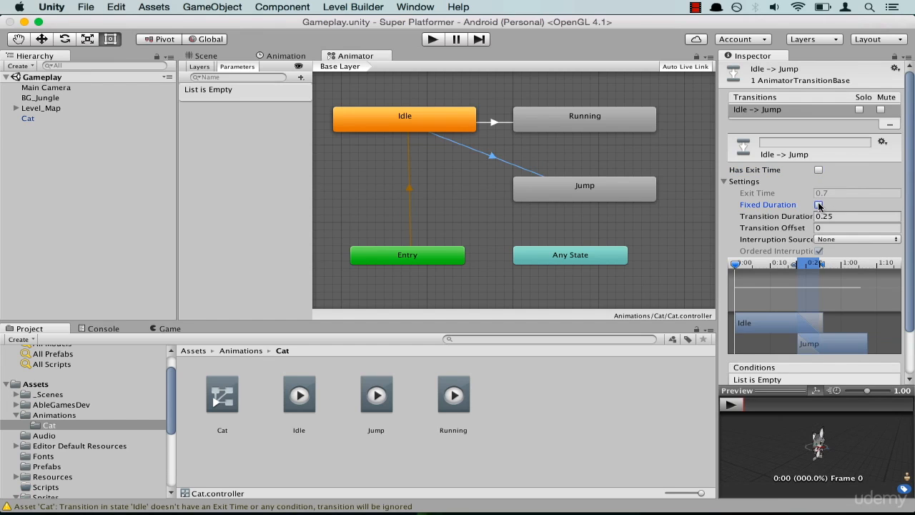
left_click(842, 216)
type("0")
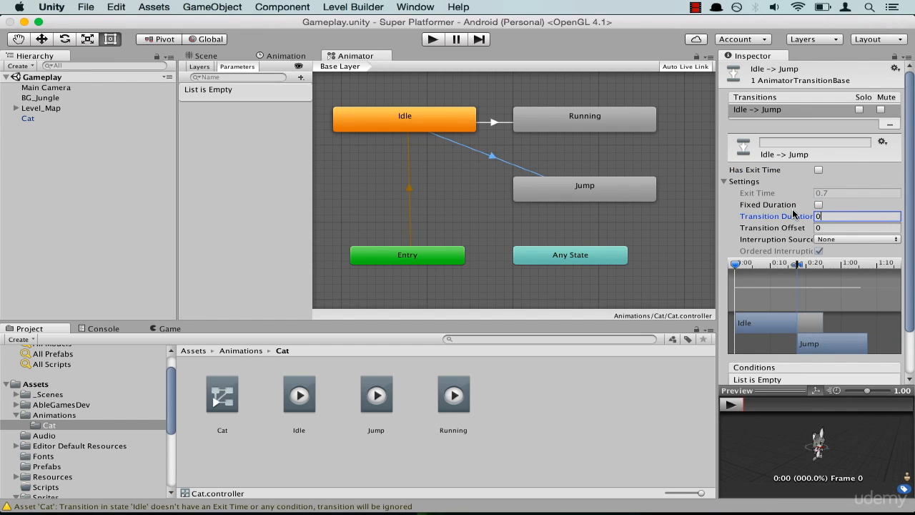
- Save the project and examine the Idle-to-Running and Idle-to-Jump transitions, leaving Idle-to-Running selected
key("super+s")
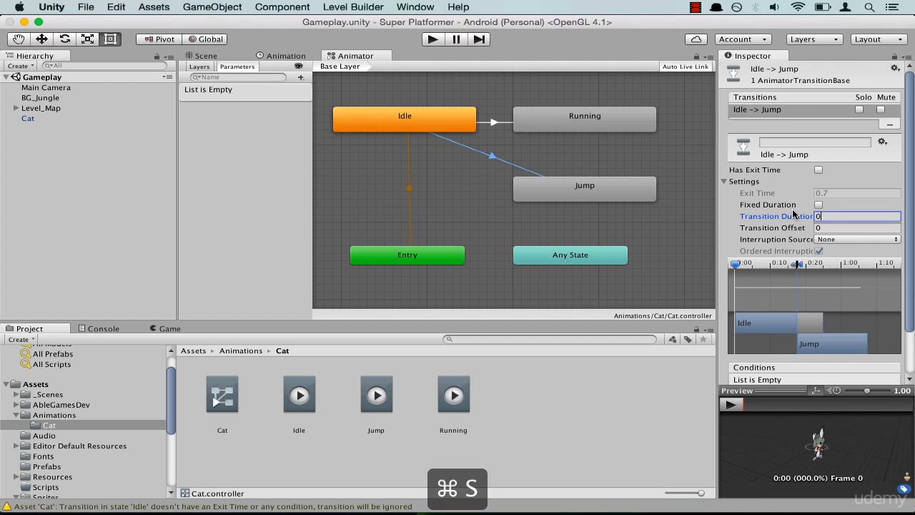
left_click(670, 239)
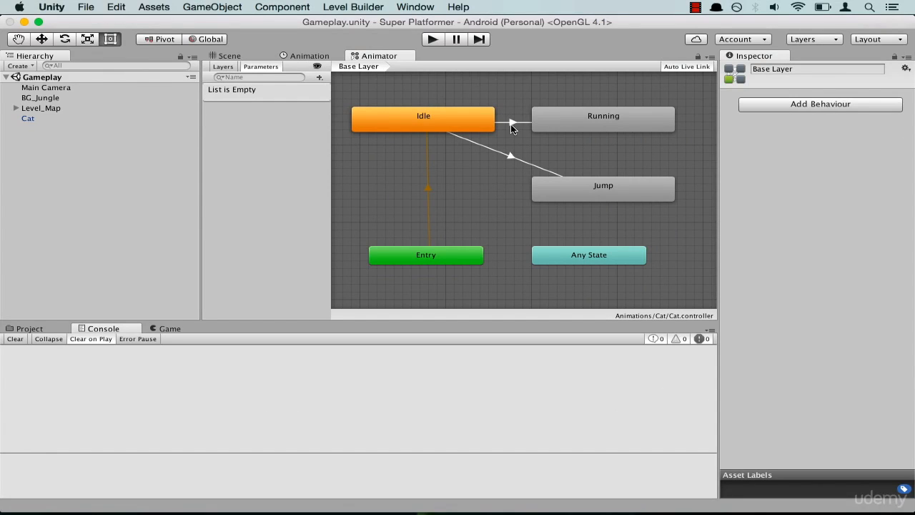
left_click(512, 123)
left_click(509, 159)
left_click(514, 123)
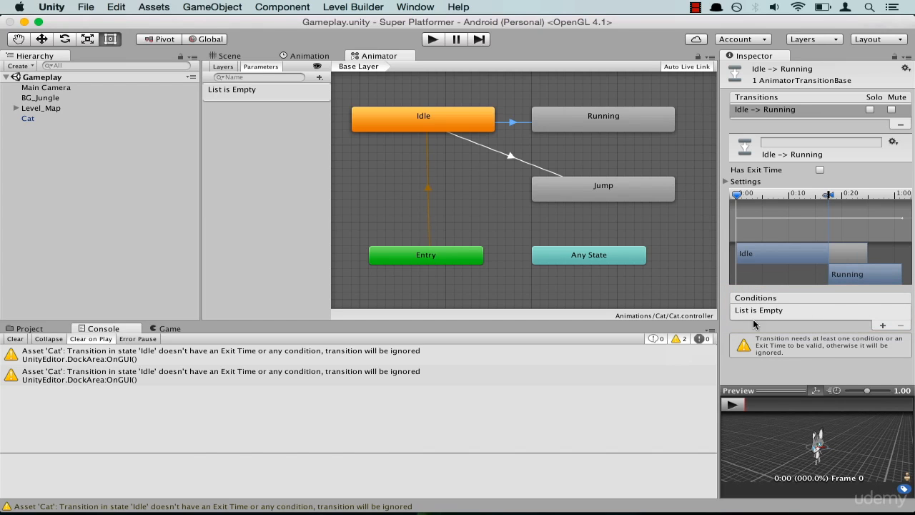
- Switch to the Acrobat Reader guide, highlight the word "parameter" in step 04, Assign Condition, and return to Unity
key("super+Tab")
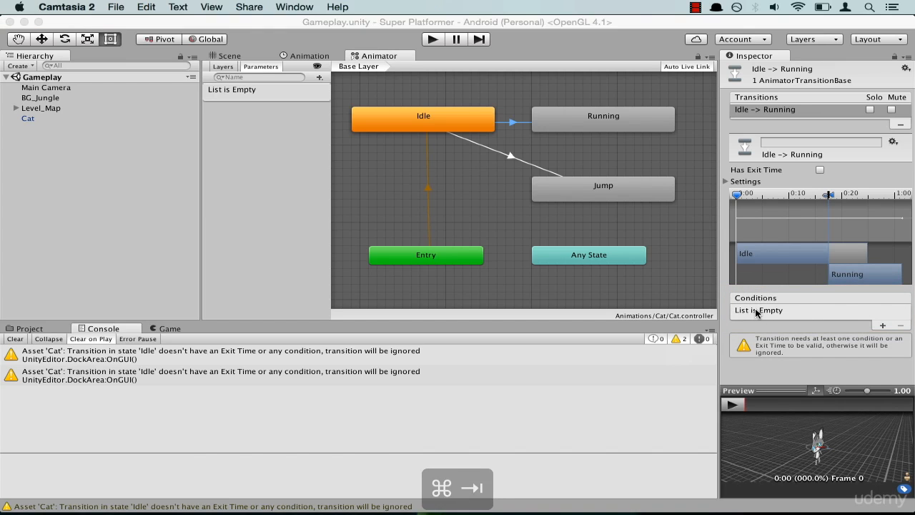
key("super+Tab")
key("super+Tab")
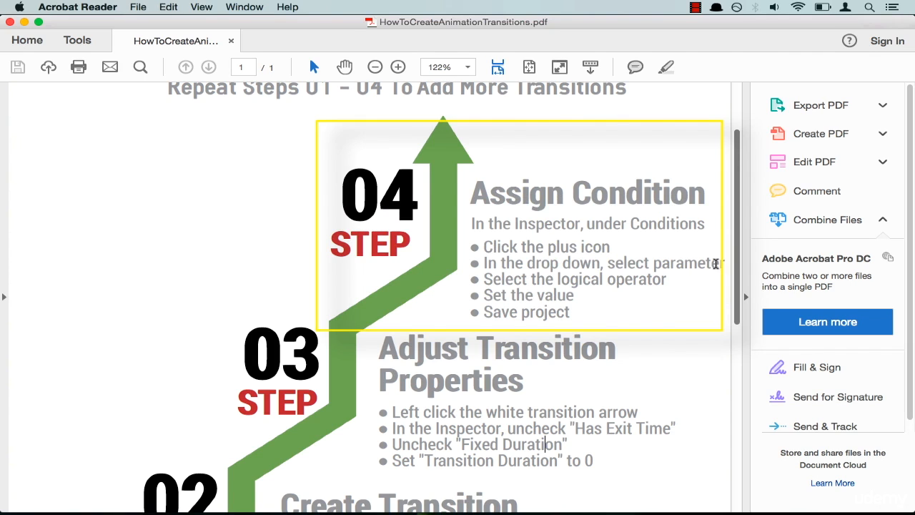
left_click_drag(727, 264, 653, 264)
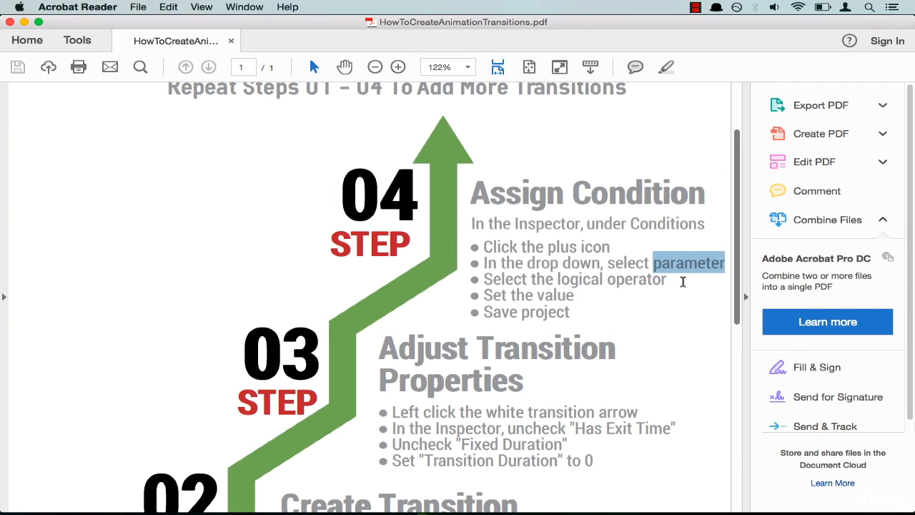
key("super+Tab")
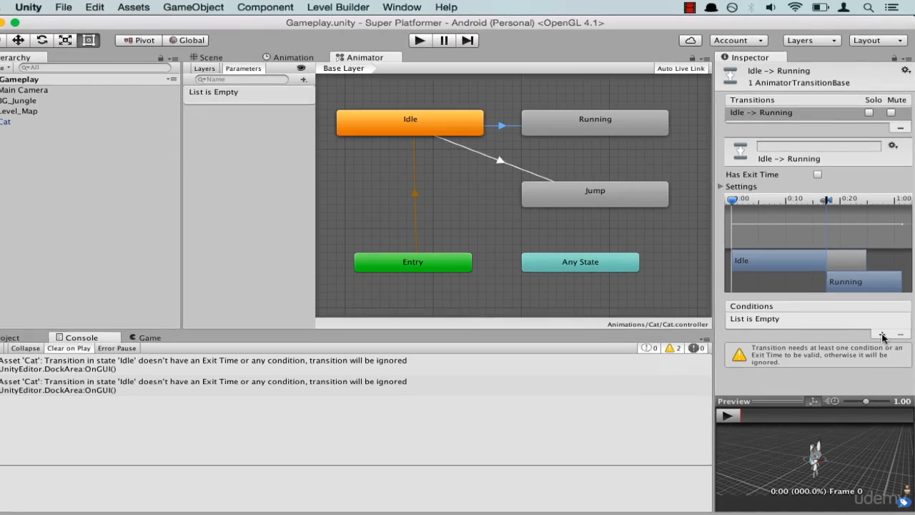
- Try adding a condition without a parameter to the Idle-to-Running transition, read its full row, and remove the condition
left_click(883, 335)
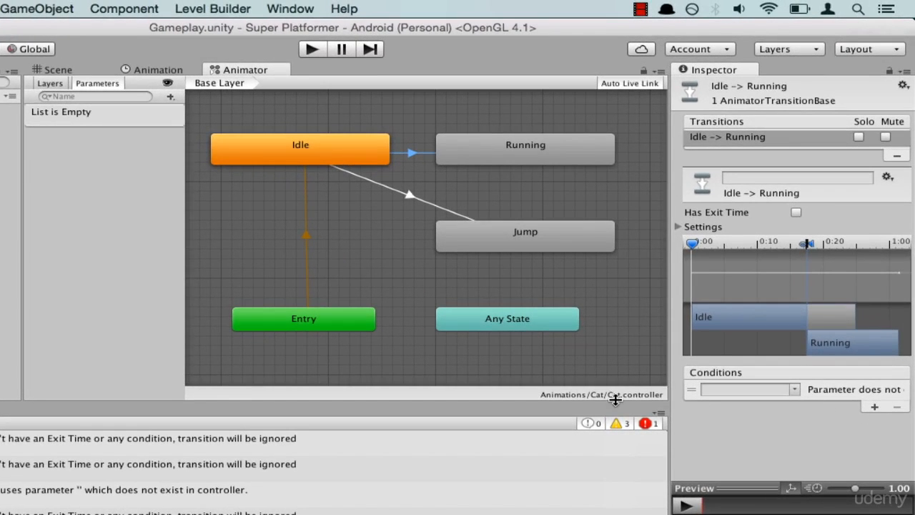
left_click_drag(667, 391, 445, 390)
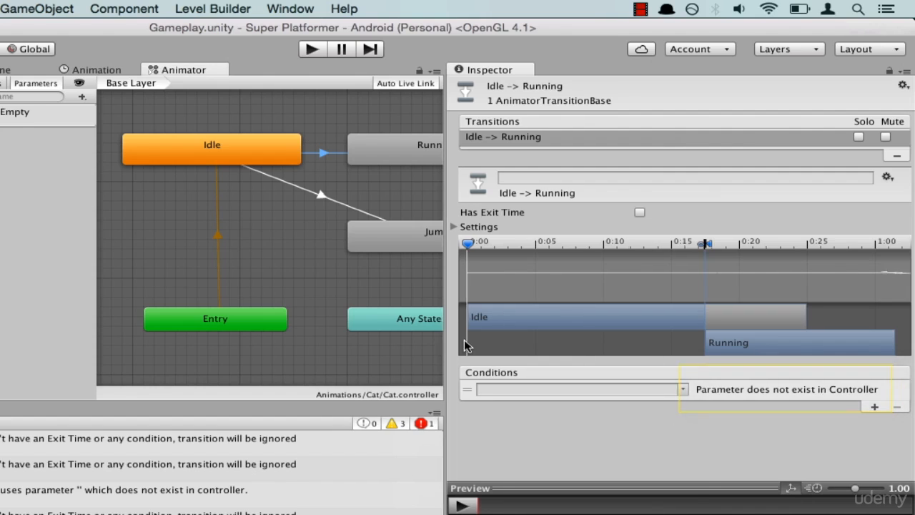
left_click_drag(442, 339, 671, 354)
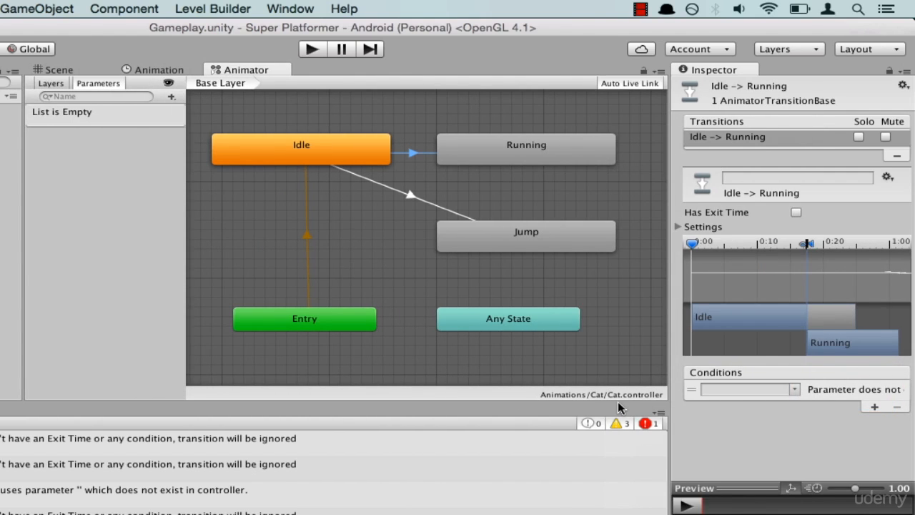
left_click(692, 391)
left_click(896, 407)
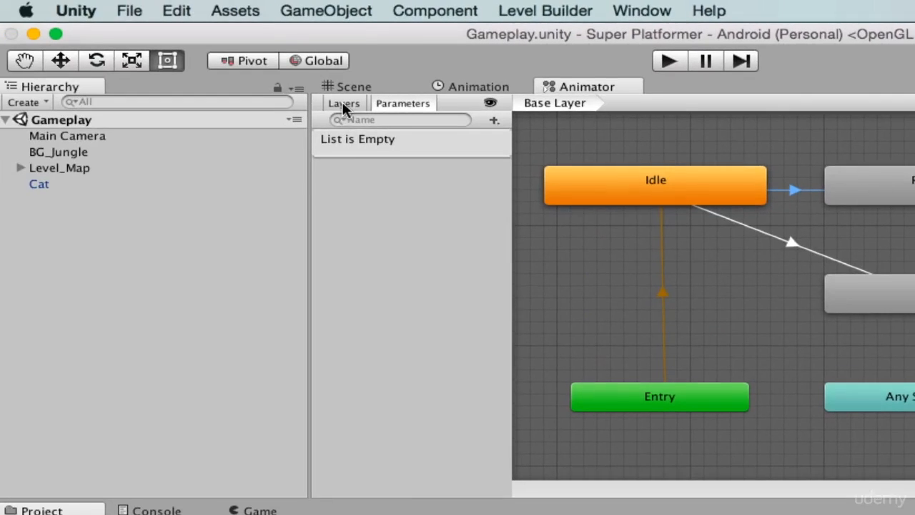
- Add an Int parameter named State to the Cat's animator controller
left_click(408, 104)
left_click(351, 105)
left_click(416, 105)
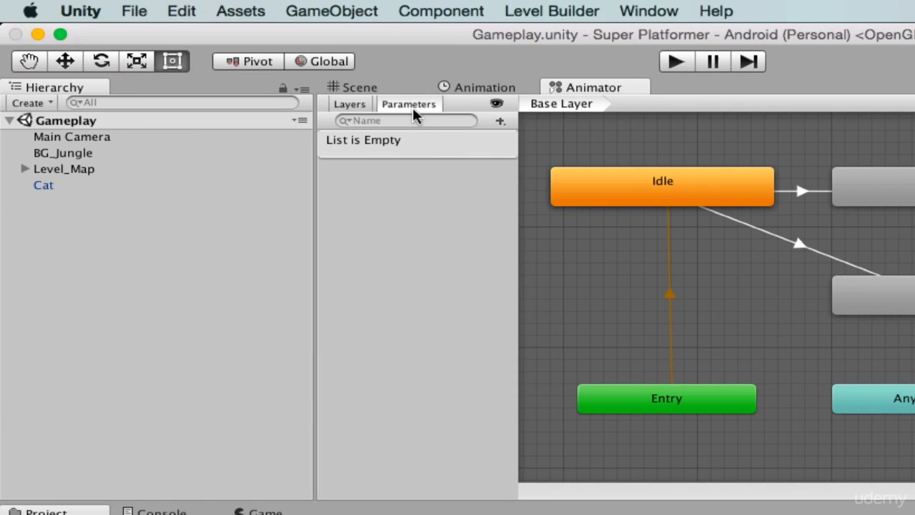
left_click(499, 122)
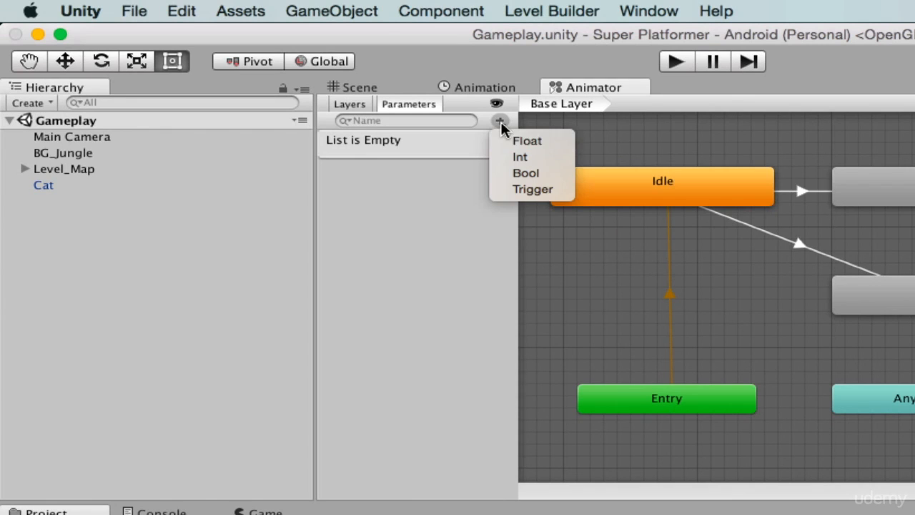
left_click(549, 165)
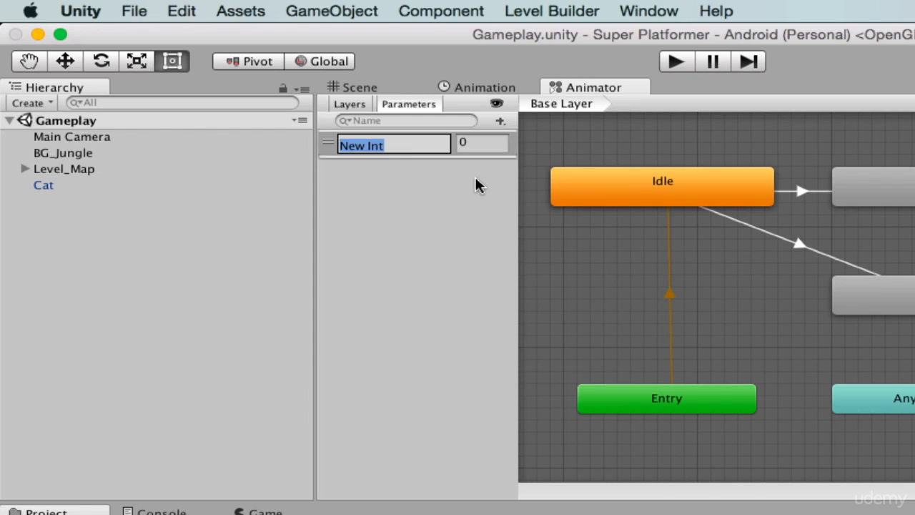
type("State")
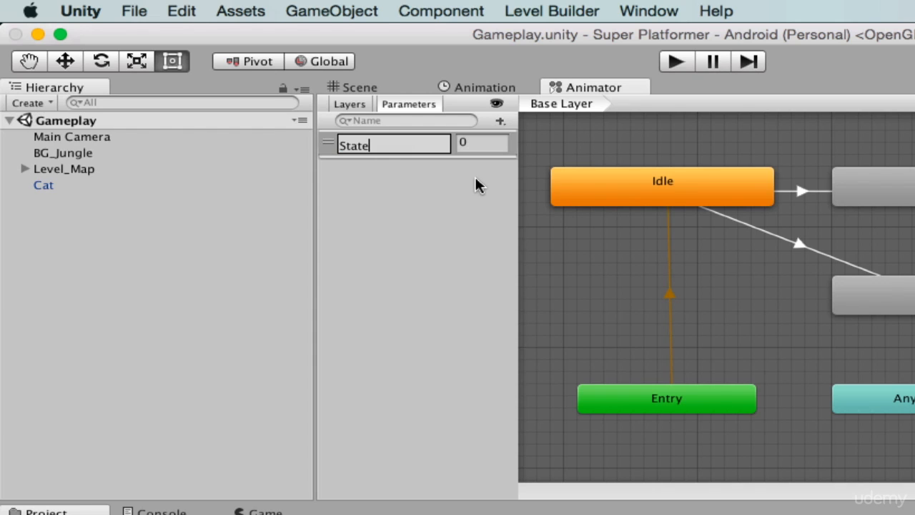
key("Return")
- Add a Float, a Bool and a Trigger parameter with their default names below State
left_click(501, 123)
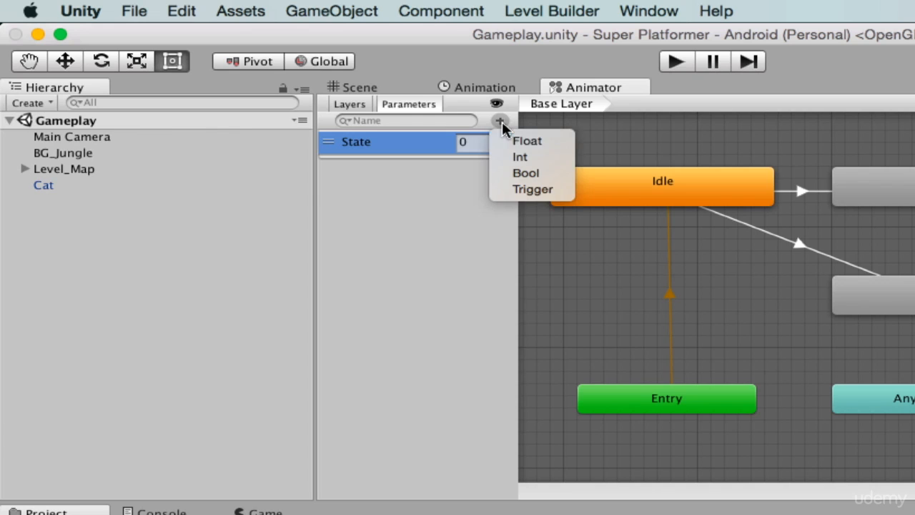
left_click(548, 145)
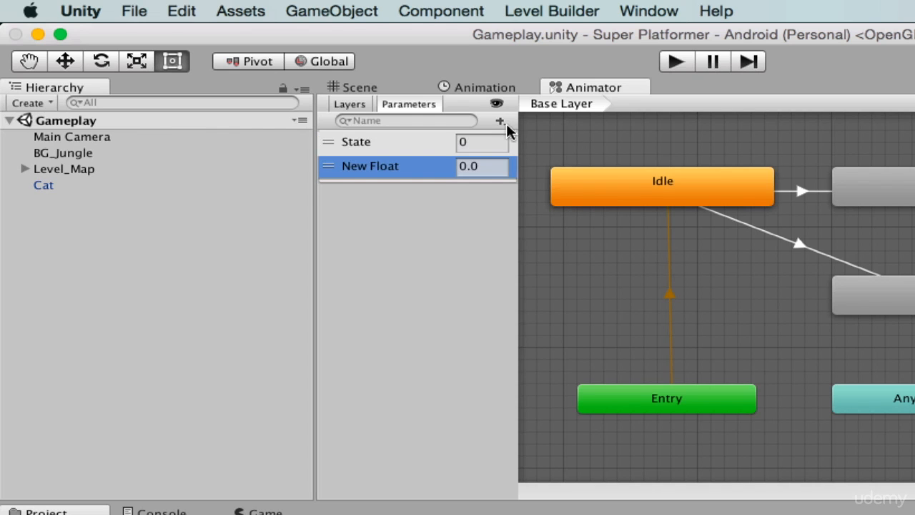
left_click(502, 123)
left_click(547, 174)
key("Return")
left_click(501, 122)
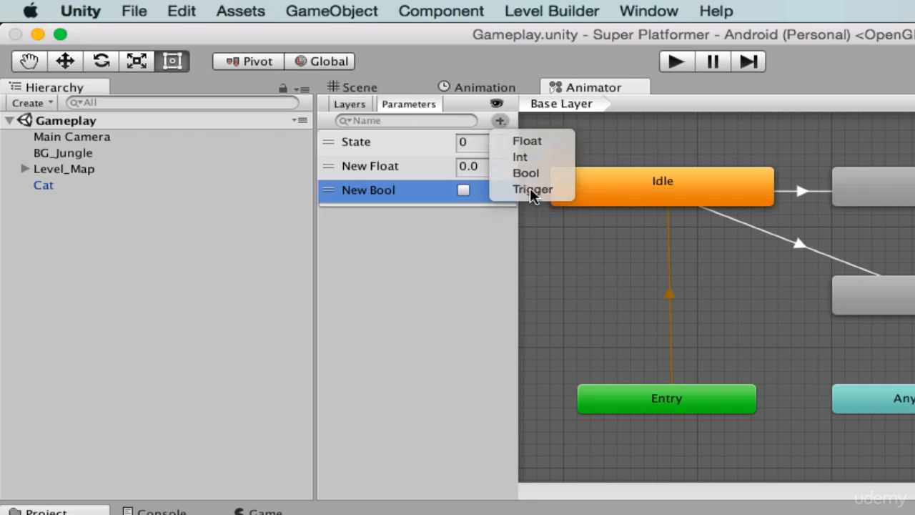
left_click(533, 189)
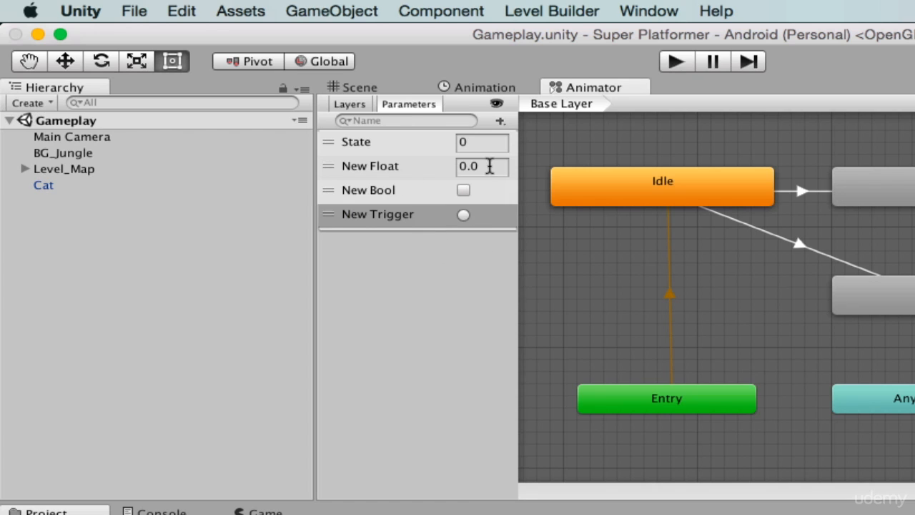
- Try out the value fields of the Float and State parameters and toggle the Bool and Trigger on and off
left_click(492, 165)
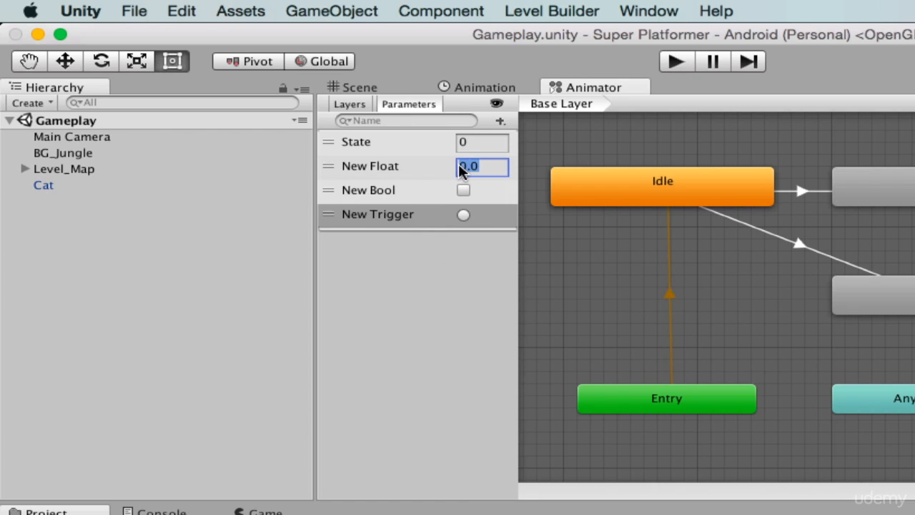
left_click(488, 141)
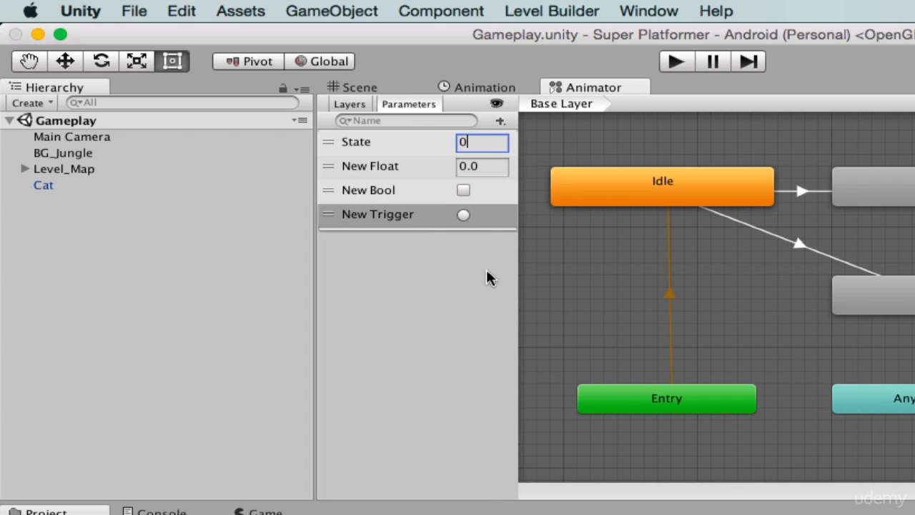
left_click(464, 190)
left_click(464, 191)
left_click(464, 216)
left_click(464, 215)
- Delete the New Trigger, New Bool and New Float parameters, keeping only State
right_click(411, 216)
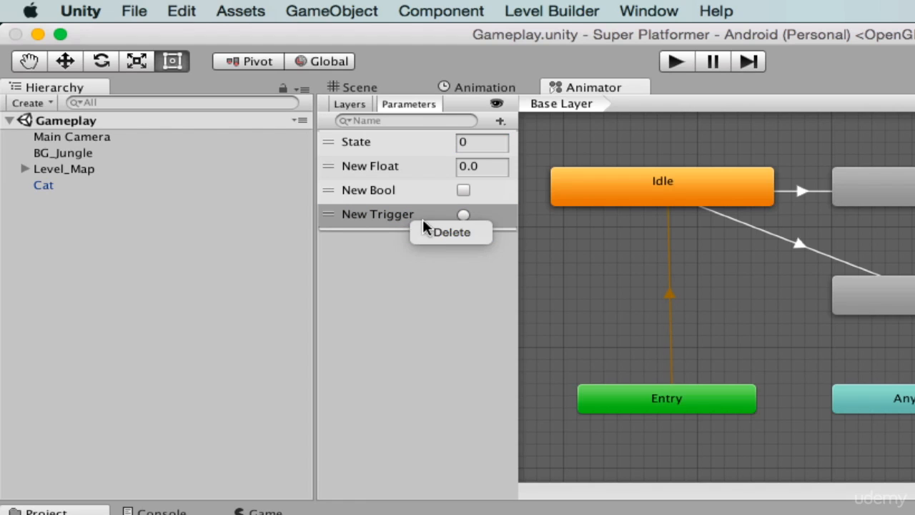
left_click(446, 235)
right_click(393, 187)
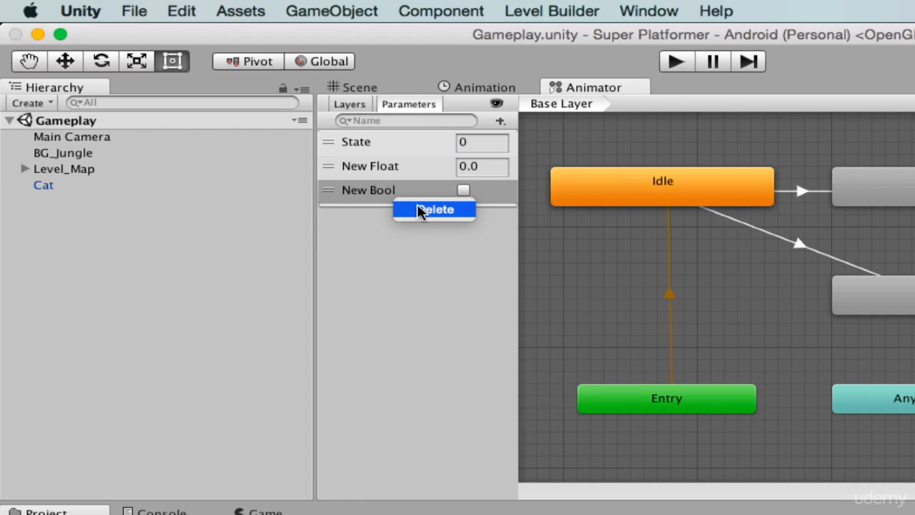
left_click(425, 208)
left_click(405, 166)
key("super+BackSpace")
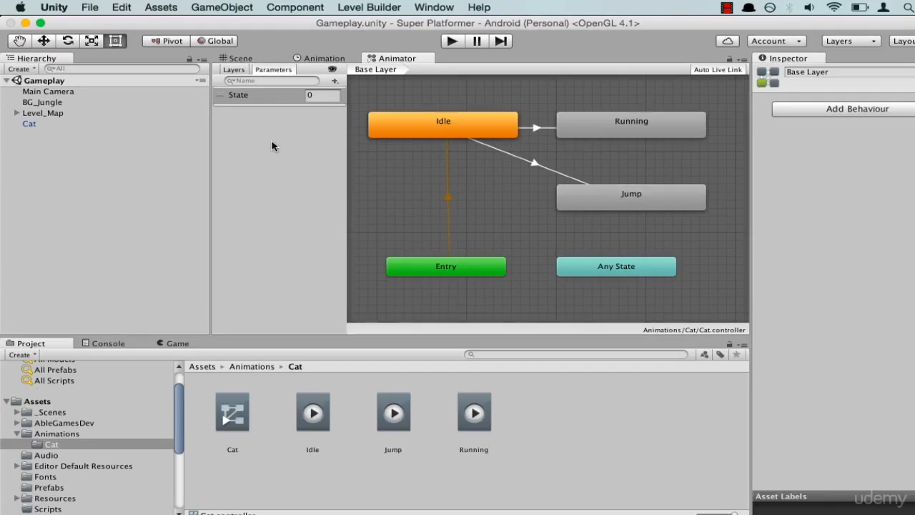
- Save the project and open the State parameter's default value for editing
key("super+s")
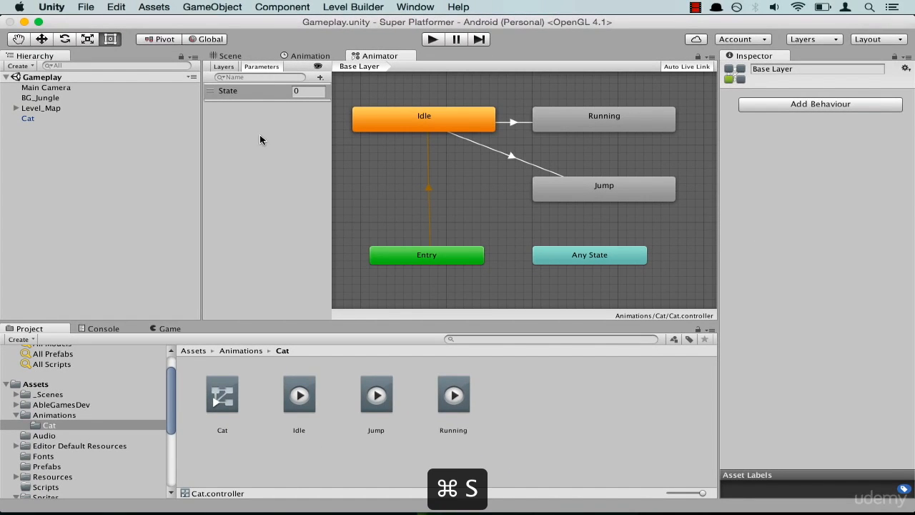
left_click(263, 92)
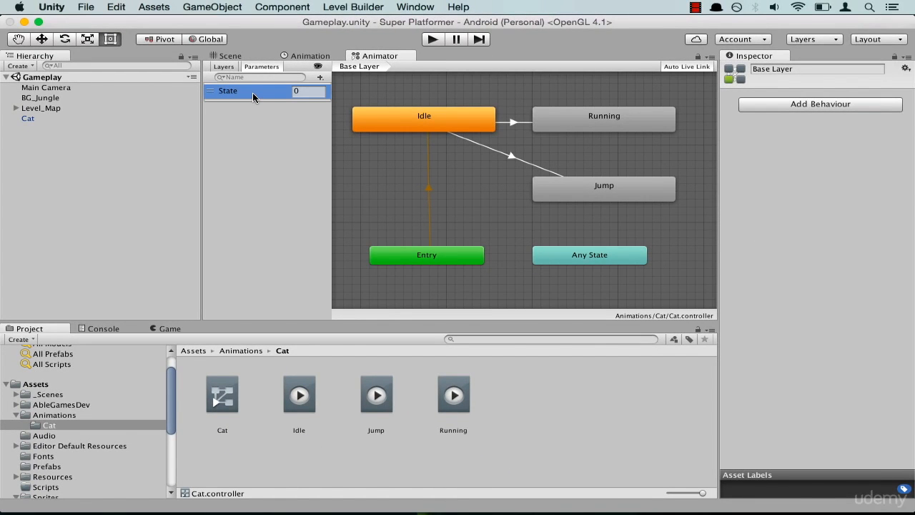
left_click(309, 93)
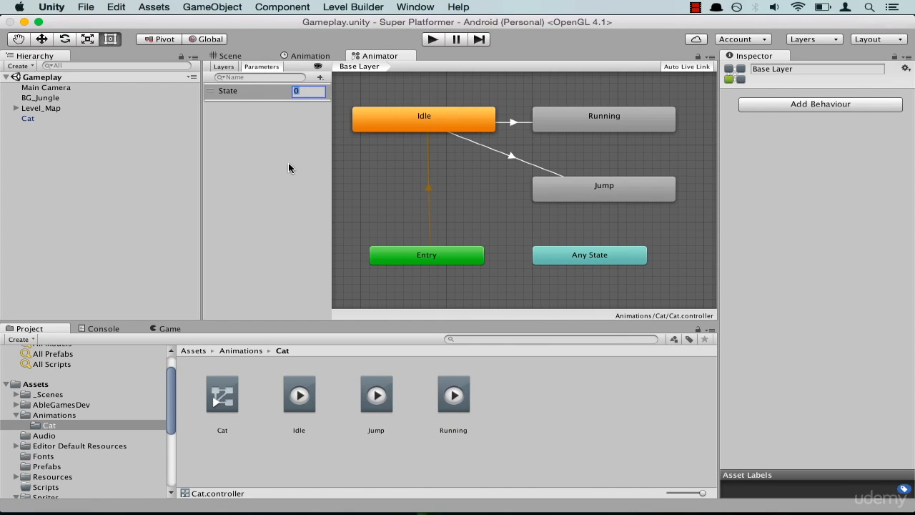
- Add a condition to the Idle-to-Running transition requiring the State parameter to Equals 1
left_click(512, 125)
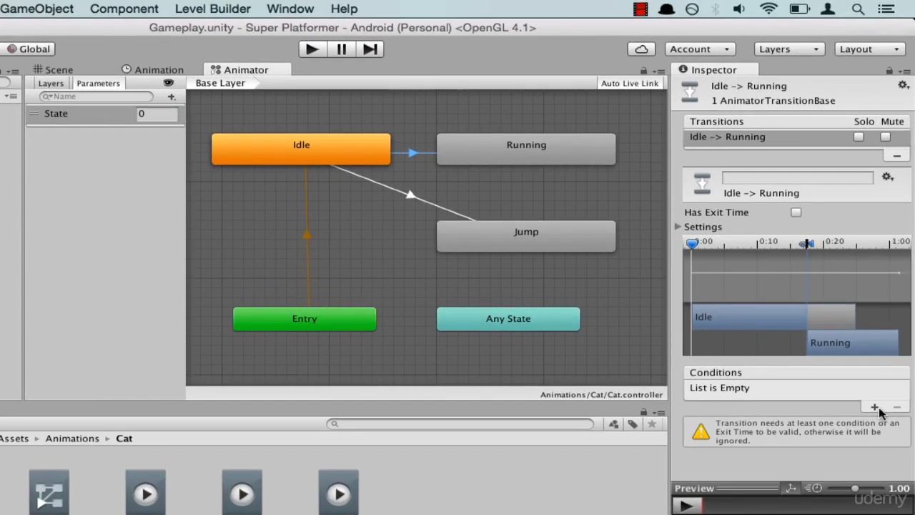
left_click(875, 407)
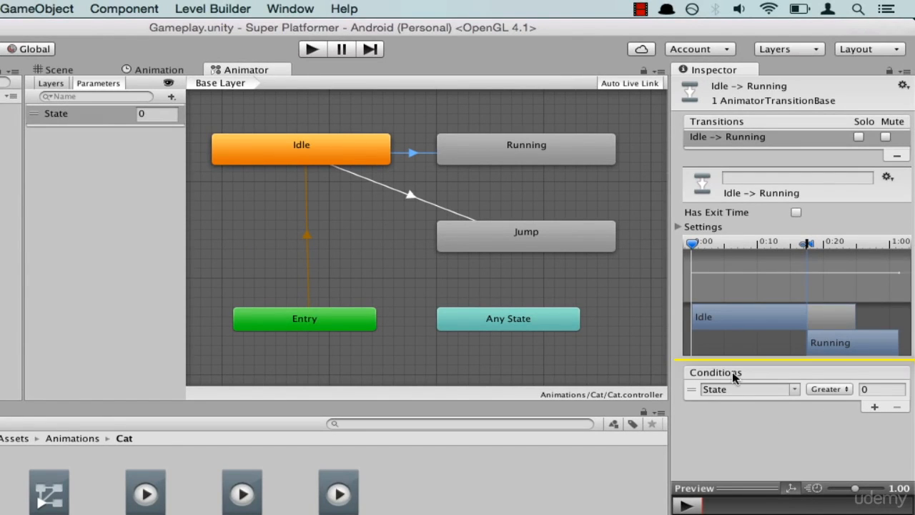
left_click(794, 389)
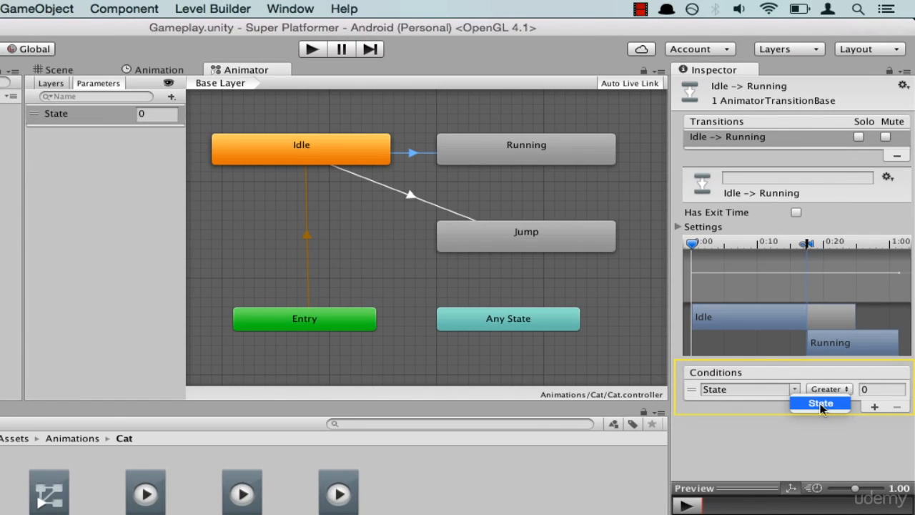
left_click(821, 404)
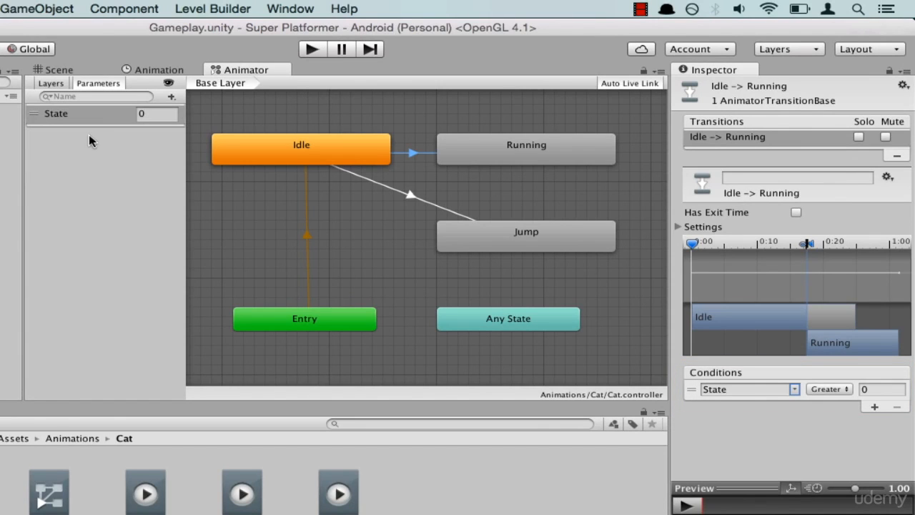
left_click(838, 390)
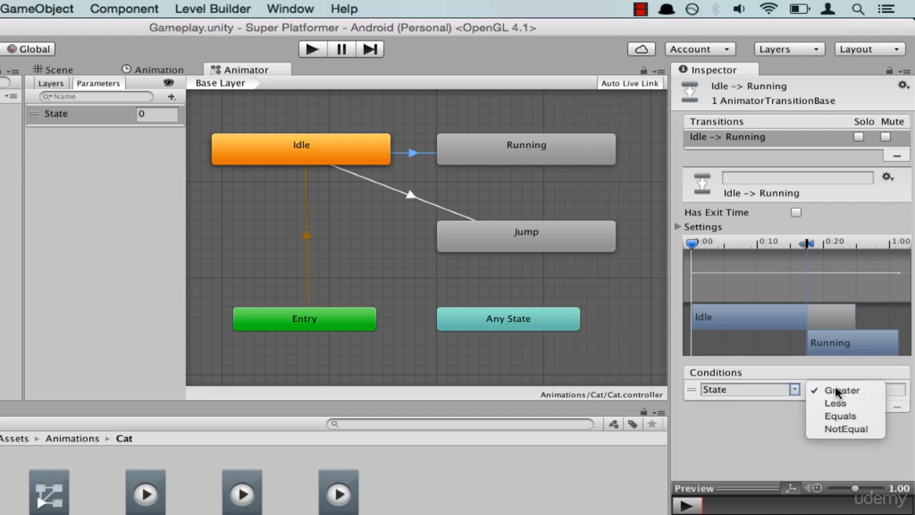
left_click(864, 415)
left_click(887, 391)
type("1")
key("Return")
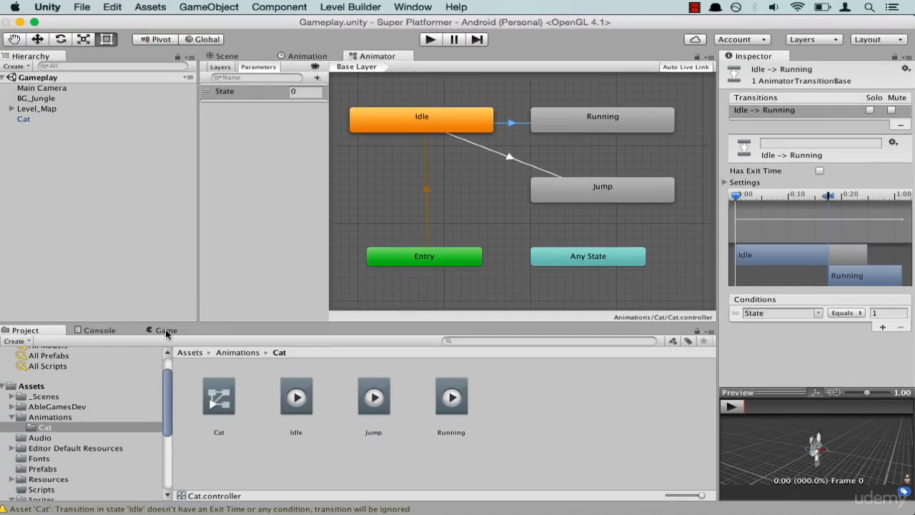
- Run the game in the Game view and set the State parameter to 1 to test the Idle-to-Running transition
left_click(43, 384)
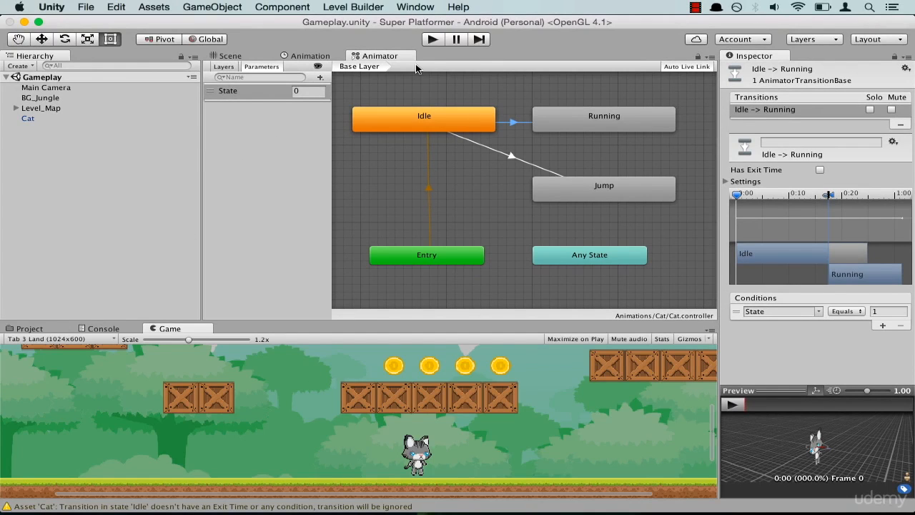
left_click(432, 40)
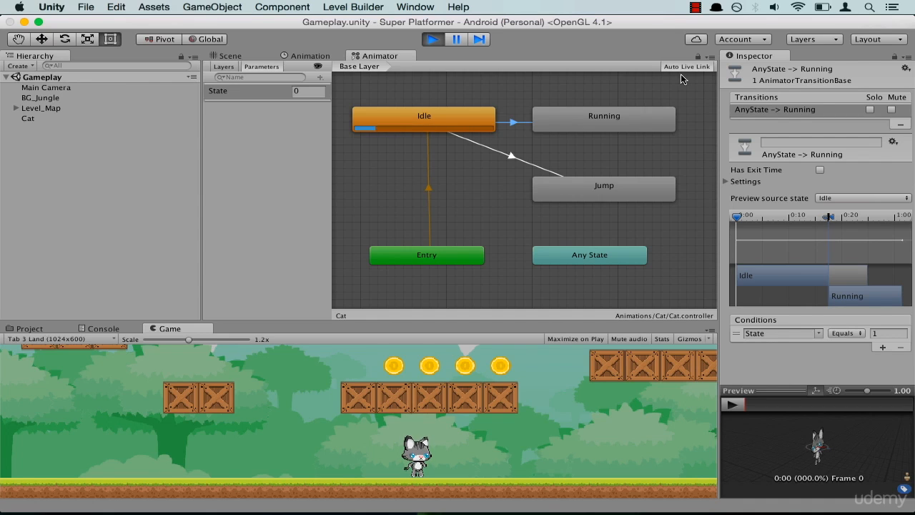
left_click(309, 91)
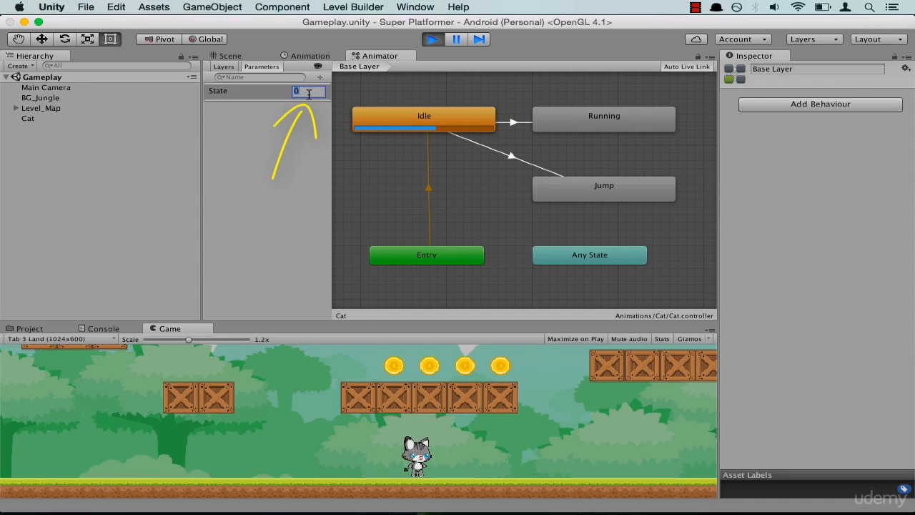
type("1")
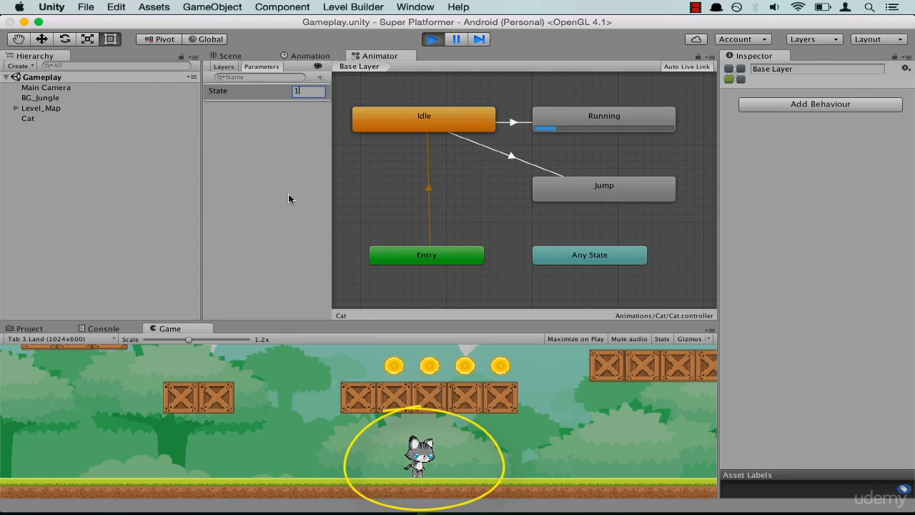
key("Return")
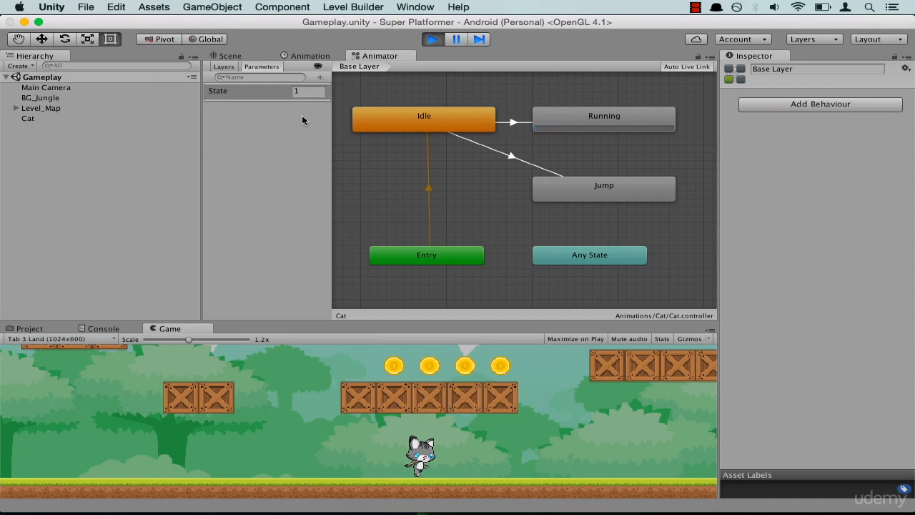
- Set the State parameter to 0 during play to check for a return to Idle, and stop the game
left_click(310, 91)
type("0")
key("Return")
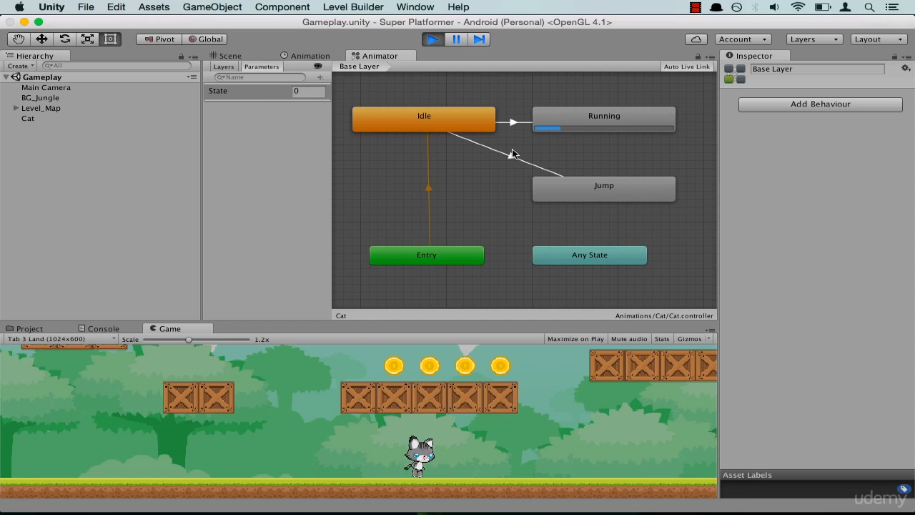
mouse_move(599, 138)
left_mouse_down()
mouse_move(467, 132)
mouse_move(483, 175)
left_mouse_up()
left_click_drag(462, 126, 509, 122)
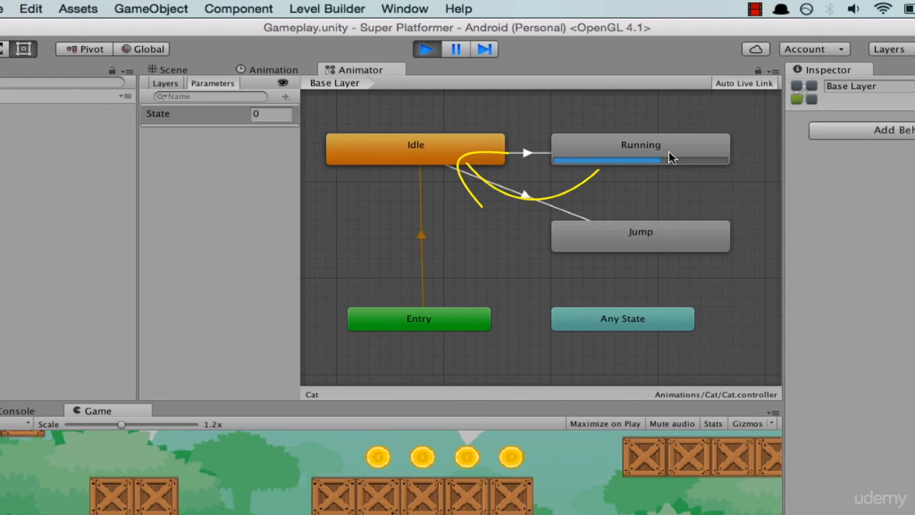
left_click(426, 51)
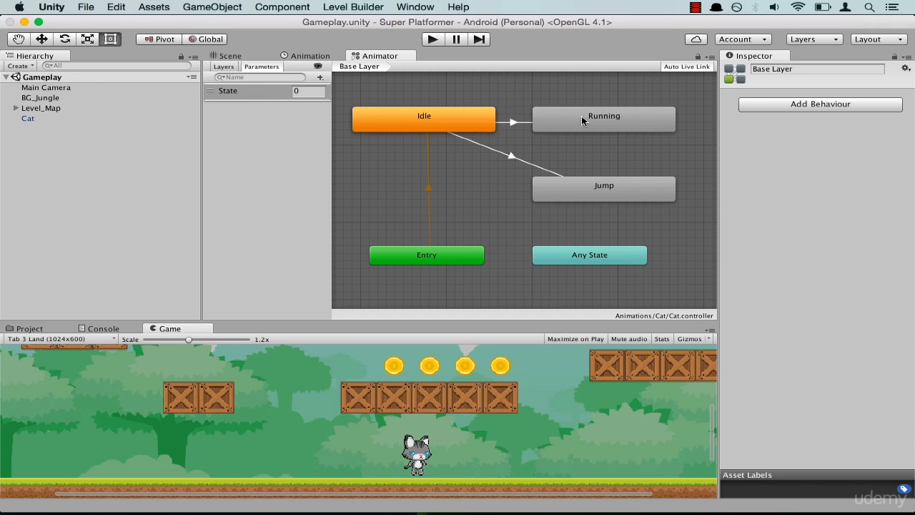
- Make a transition from the Running state back to Idle and shift the Running state slightly away from Idle
left_click(589, 123)
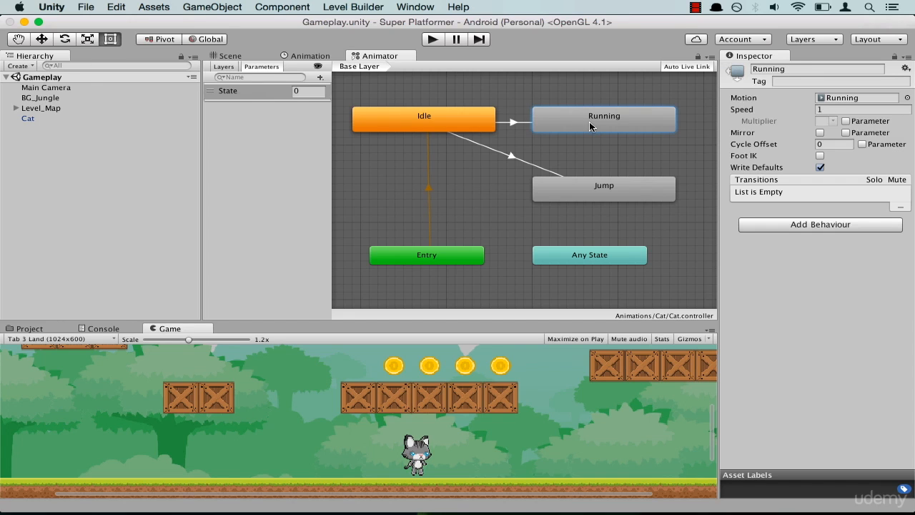
right_click(590, 126)
left_click(603, 129)
left_click(450, 113)
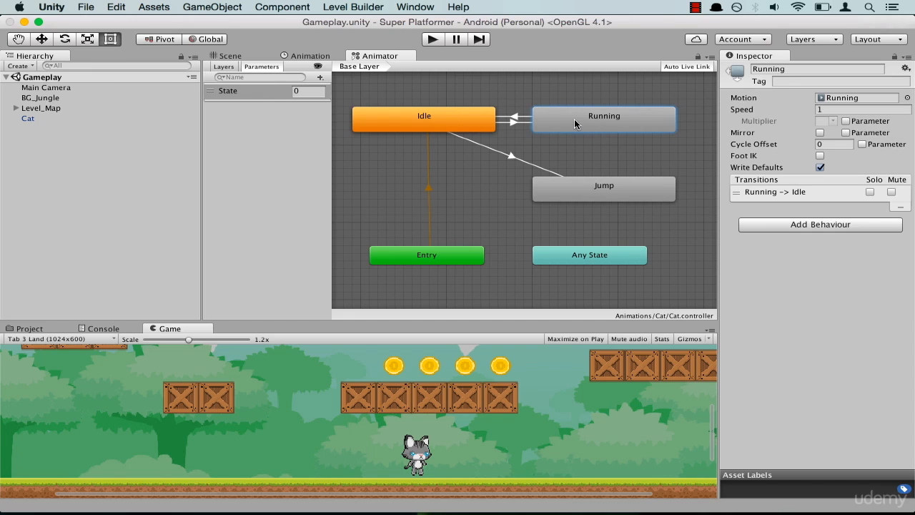
left_click_drag(574, 125, 591, 125)
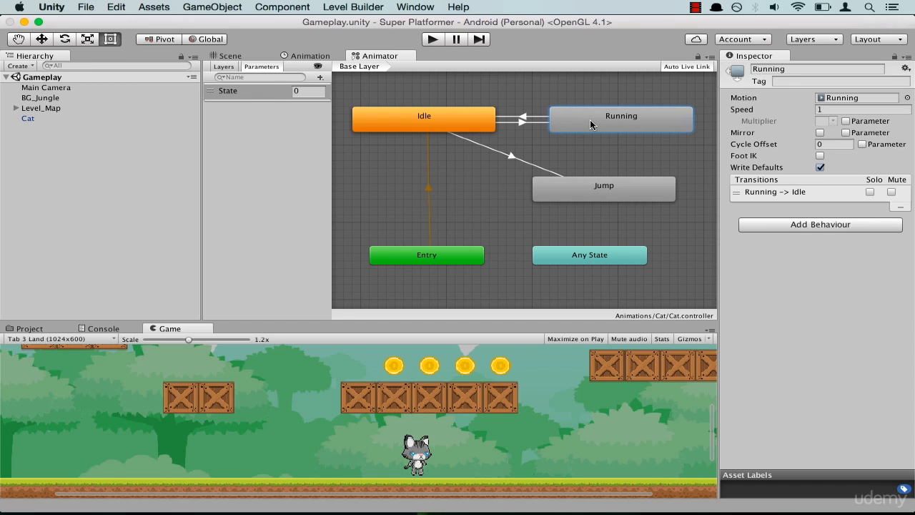
- Turn off Has Exit Time and Fixed Duration on the Running-to-Idle transition and set its Transition Duration to 0
left_click(524, 120)
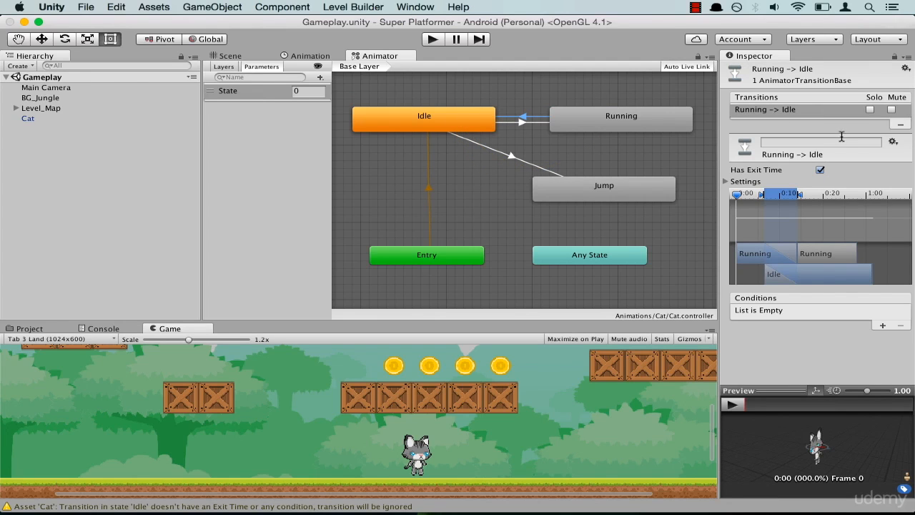
left_click(821, 170)
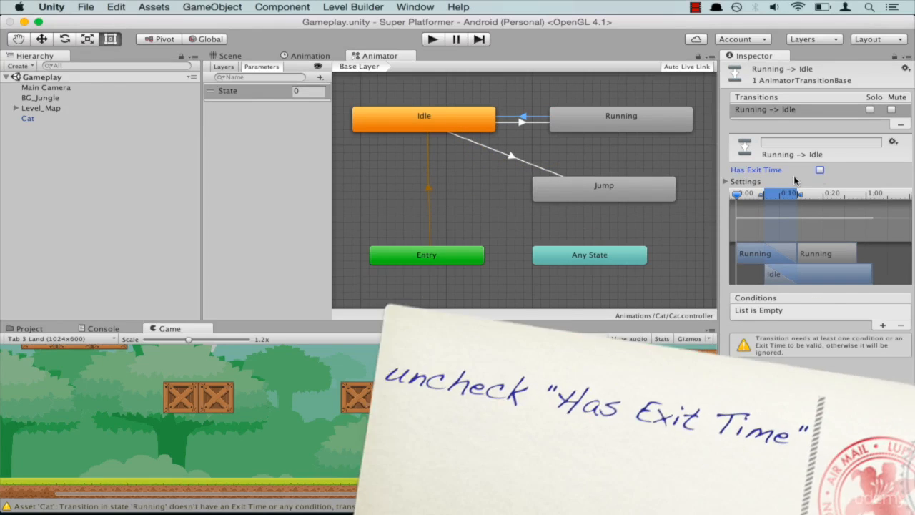
left_click(726, 183)
left_click(820, 204)
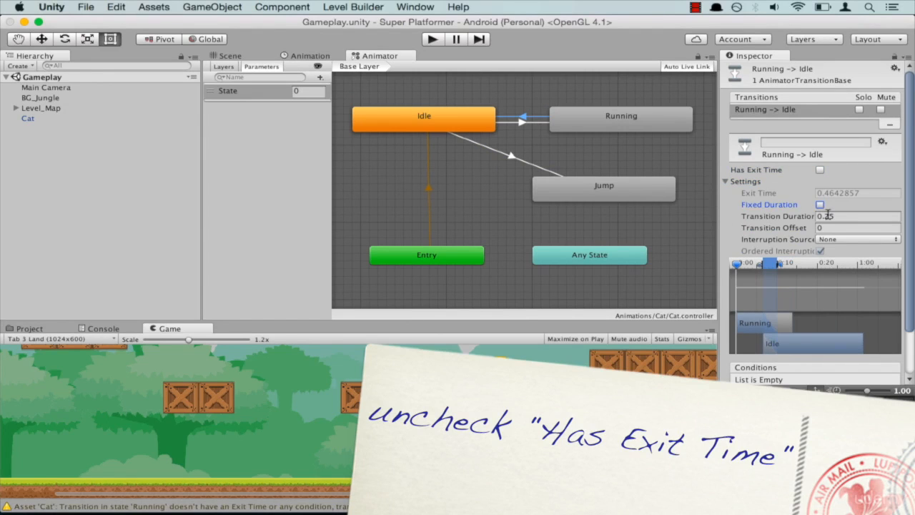
left_click(788, 215)
type("0")
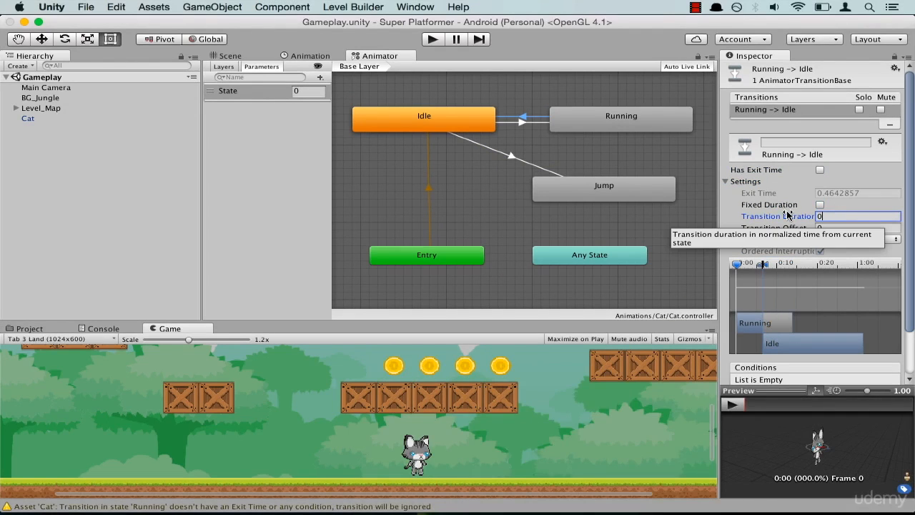
- Add a condition to the Running-to-Idle transition requiring the State parameter to Equals 0
scroll(868, 326, "down", 3)
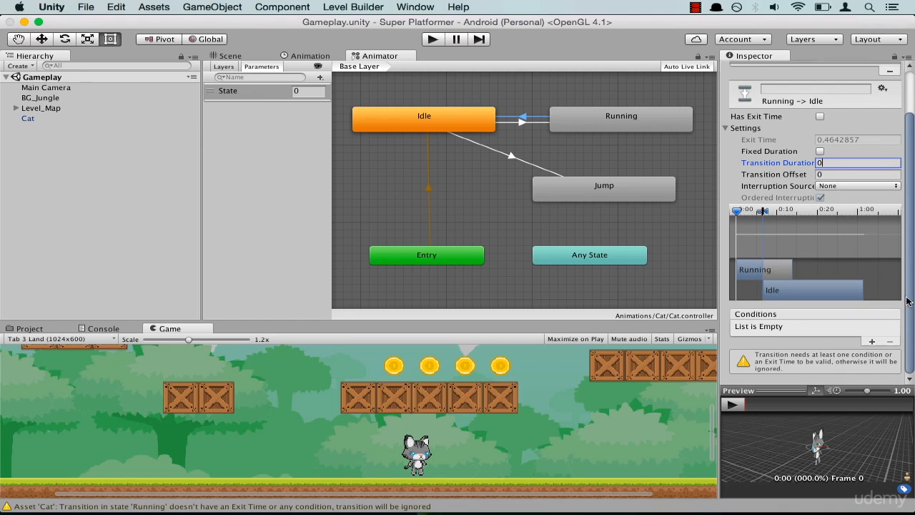
left_click(872, 342)
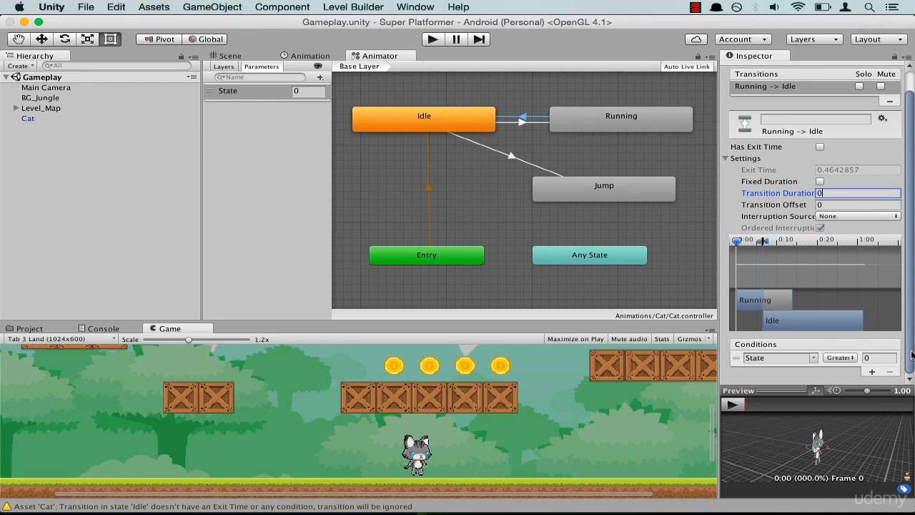
left_click(814, 359)
left_click(830, 371)
left_click(846, 359)
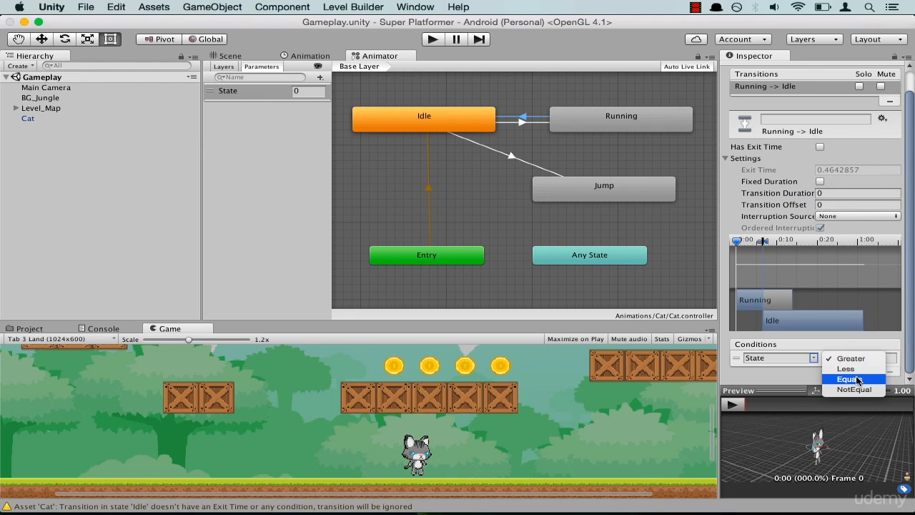
left_click(852, 380)
left_click(881, 361)
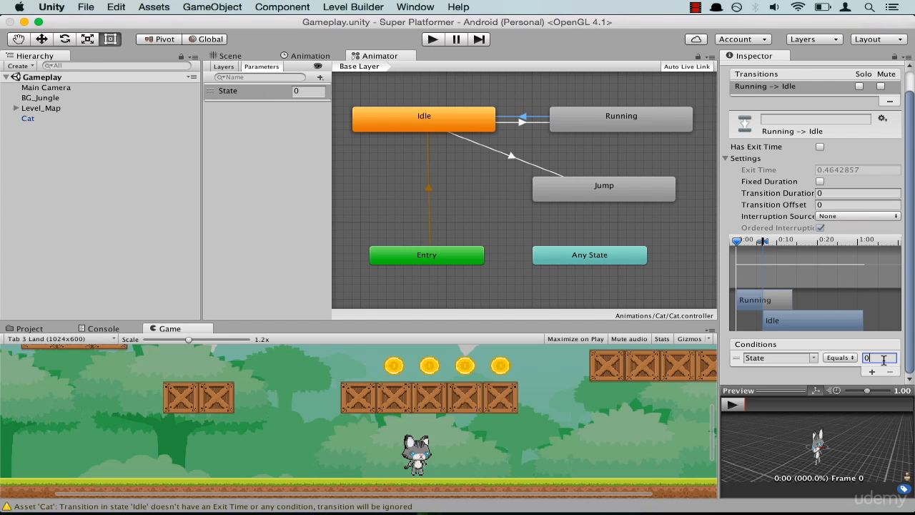
left_click(296, 139)
- Run the game and switch the State parameter to 1 and back to 0 to test both transitions
left_click(435, 40)
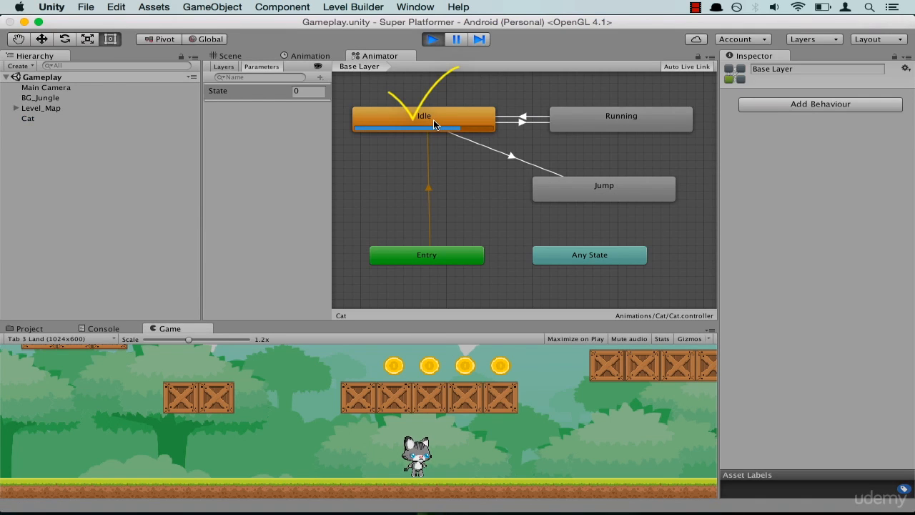
left_click(316, 92)
type("1")
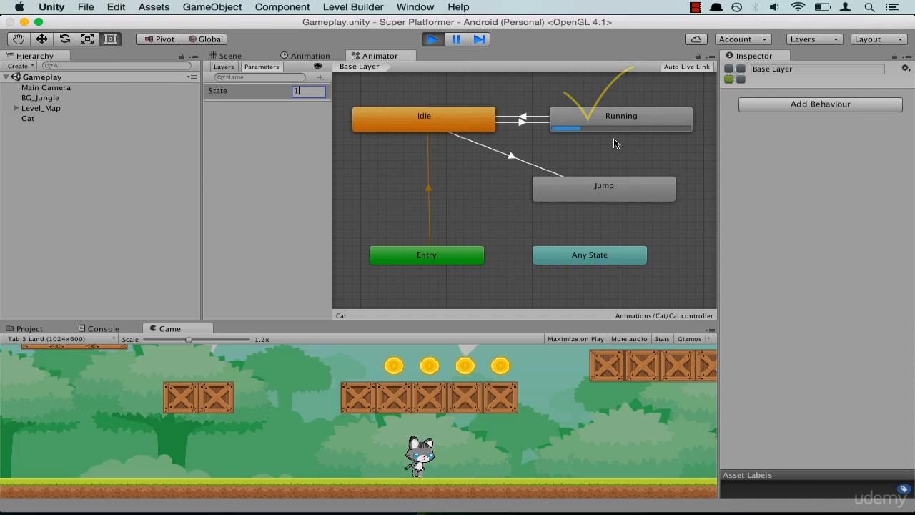
double_click(315, 92)
type("0")
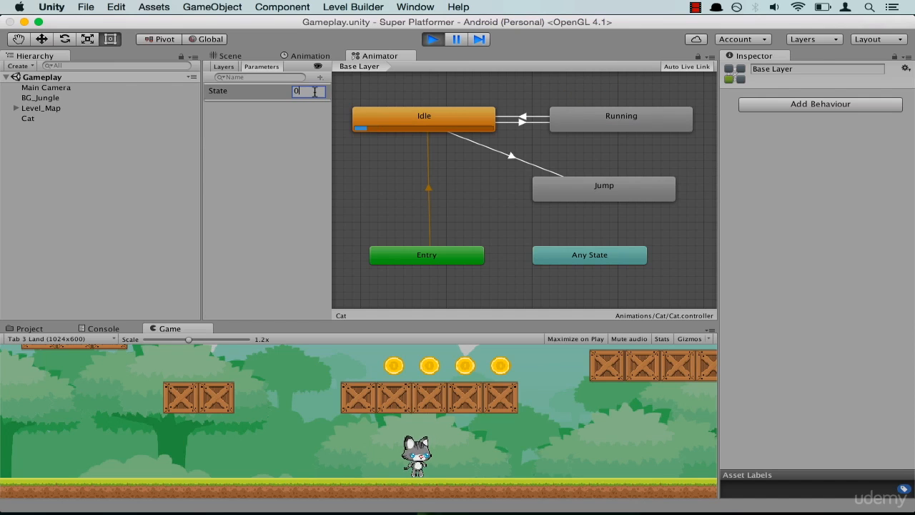